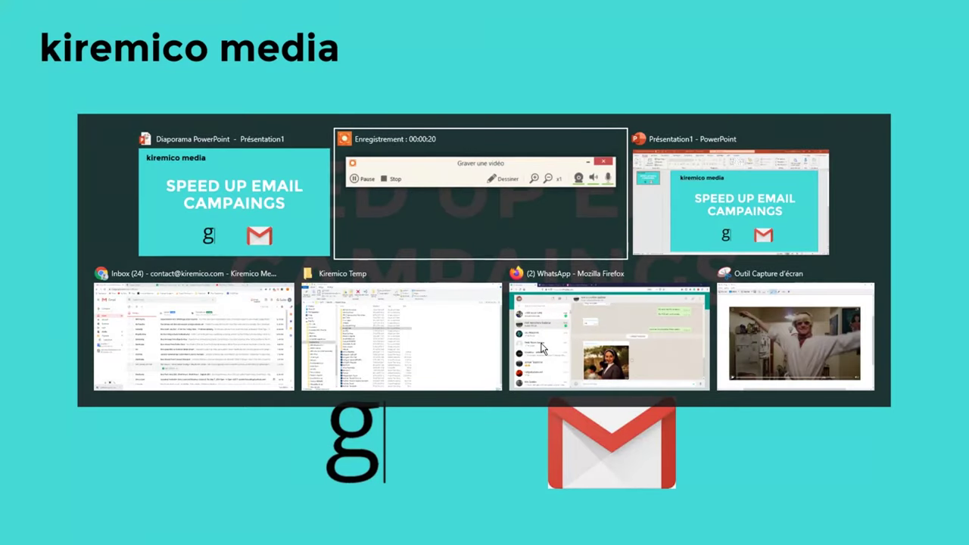
{"action": "key", "text": "alt+Tab"}
{"action": "key", "text": "alt+Tab"}
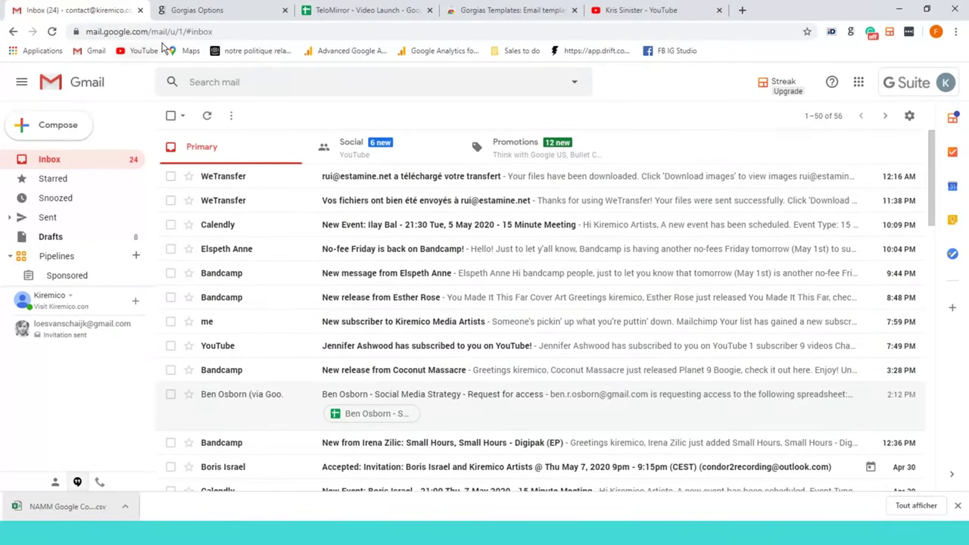
Start a Google Contacts import and pick the latest NAMM Google Contacts CSV file
{"action": "left_click", "coordinate": [21, 83]}
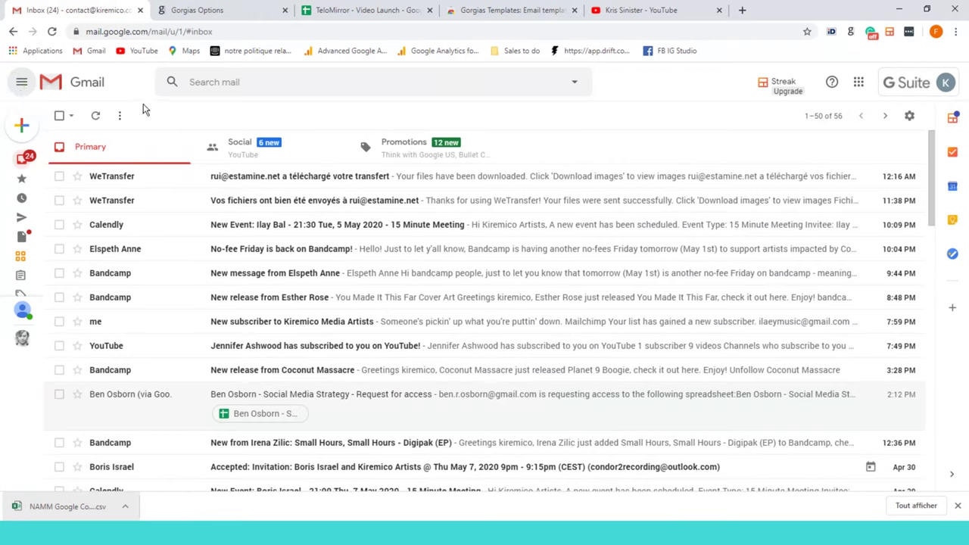
{"action": "left_click", "coordinate": [22, 83]}
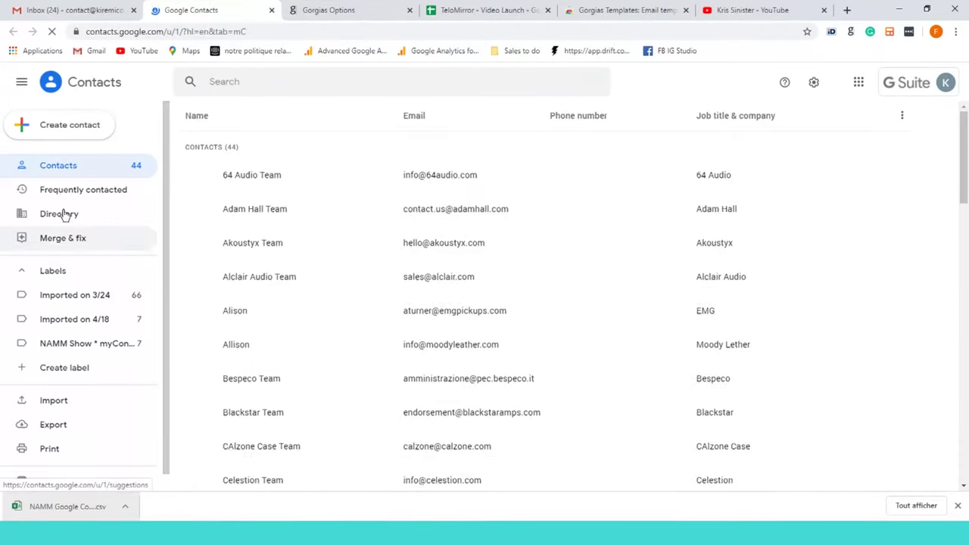
{"action": "left_click", "coordinate": [57, 400]}
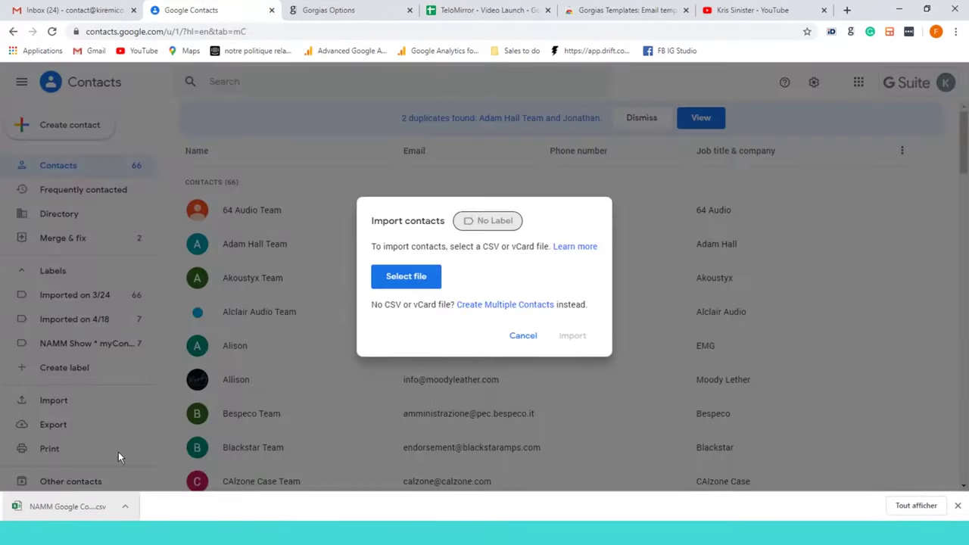
{"action": "left_click", "coordinate": [417, 280]}
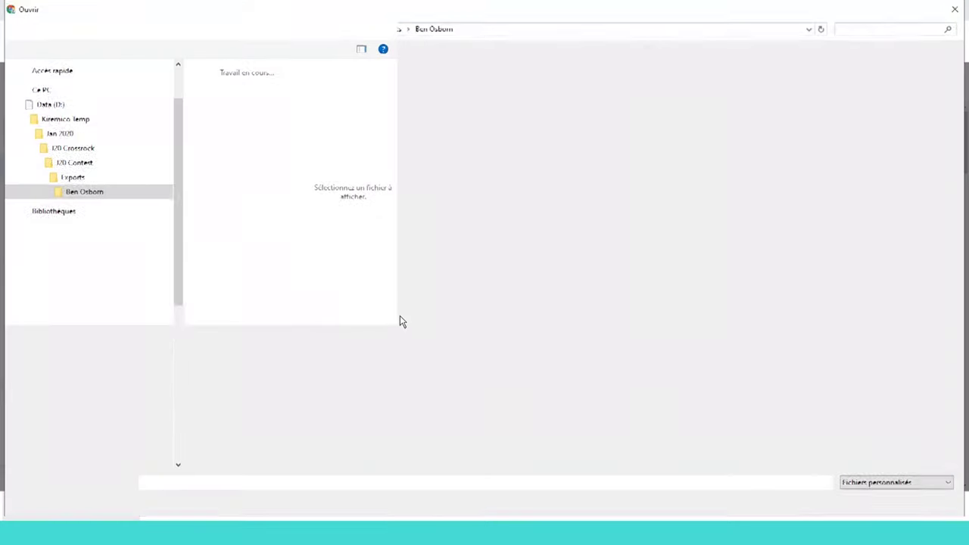
{"action": "left_click_drag", "start_coordinate": [178, 239], "coordinate": [180, 91]}
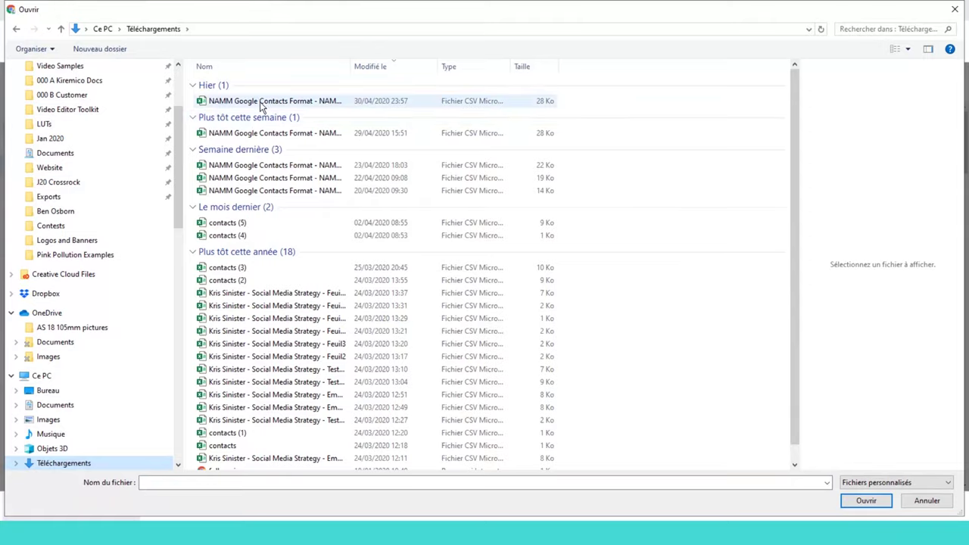
{"action": "double_click", "coordinate": [261, 106]}
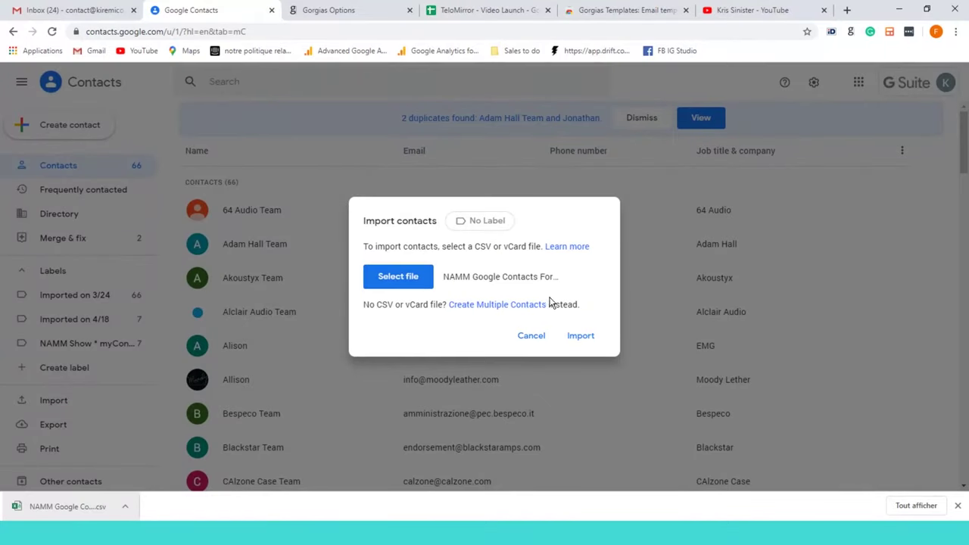
Import the 239 NAMM contacts, review the two duplicates, and return to Gmail
{"action": "left_click", "coordinate": [604, 338]}
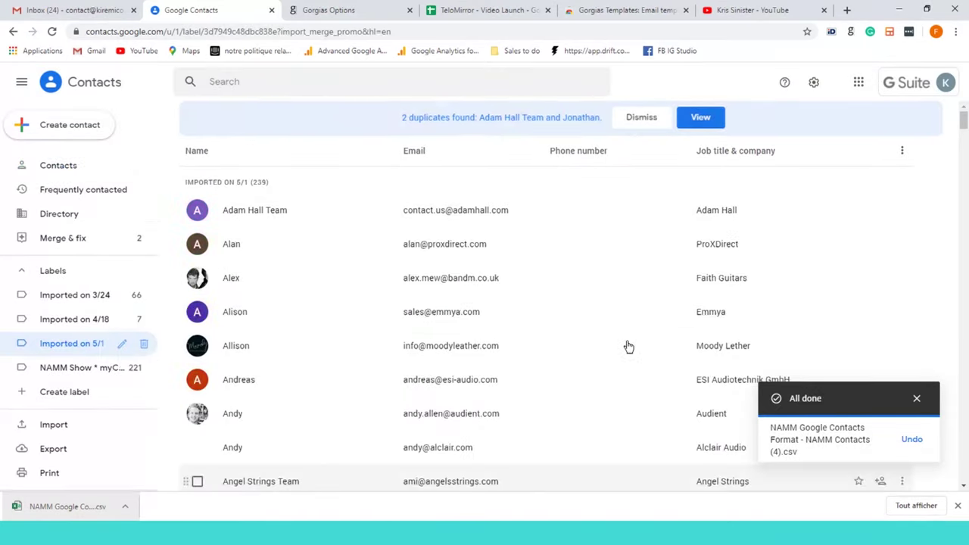
{"action": "left_click", "coordinate": [702, 119]}
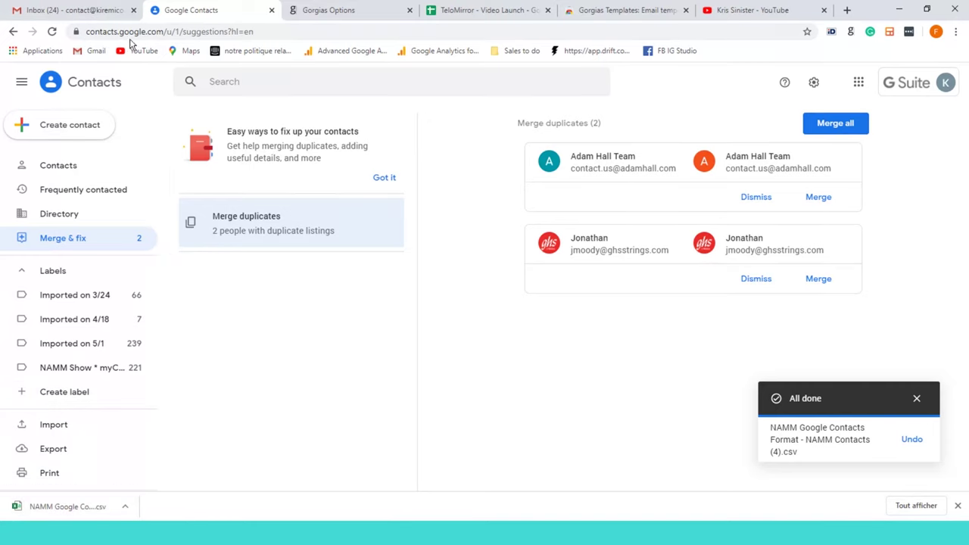
{"action": "left_click", "coordinate": [72, 10]}
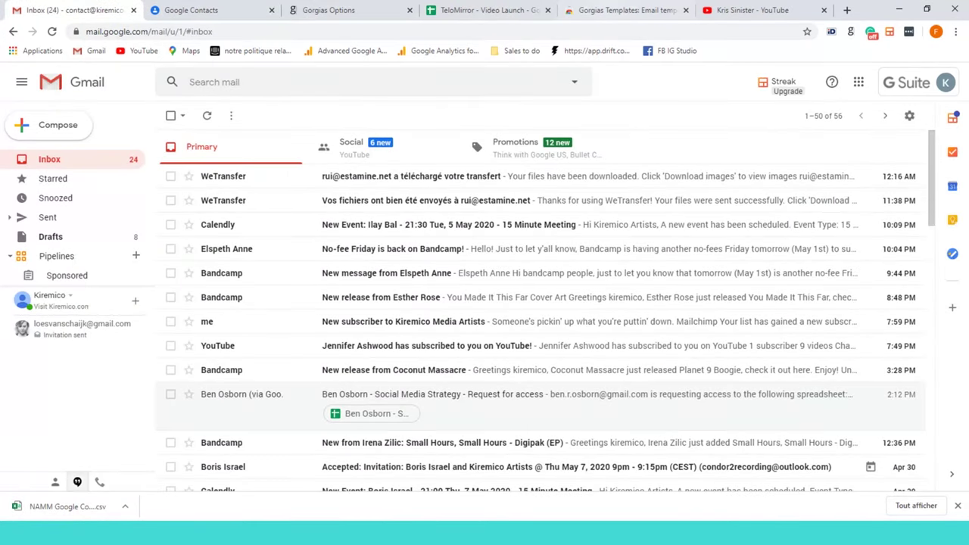
Compose a new Gmail message with the caret in its body, then view the Gorgias templates list
{"action": "left_click", "coordinate": [625, 10]}
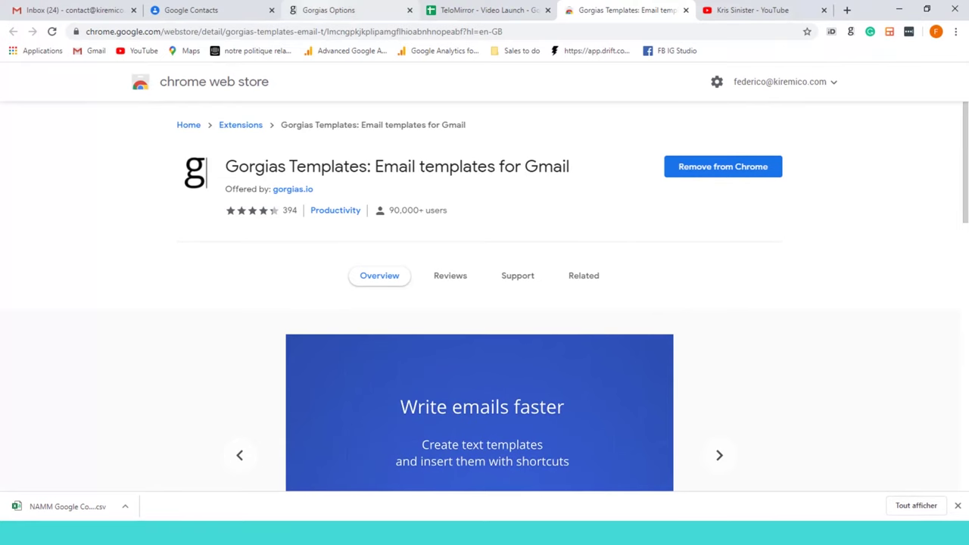
{"action": "left_click", "coordinate": [72, 10]}
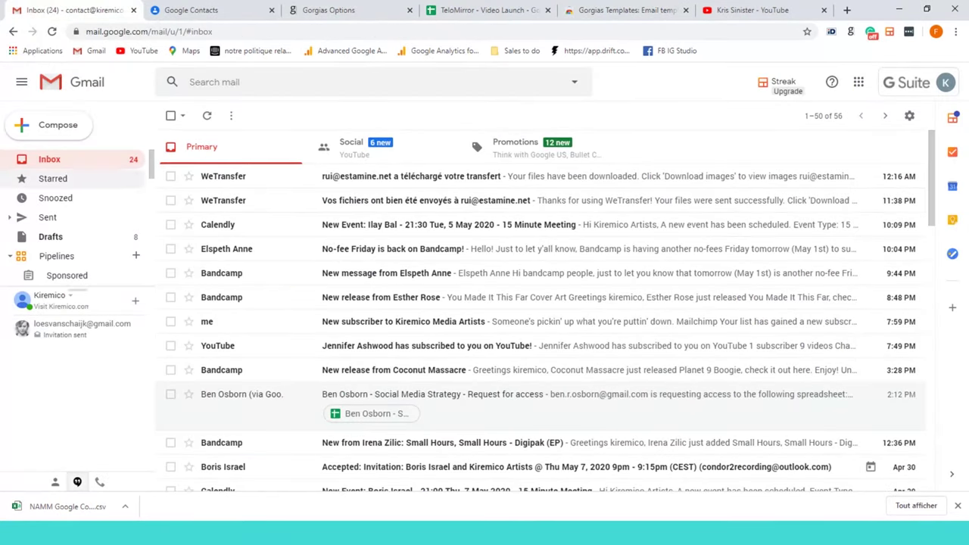
{"action": "left_click", "coordinate": [40, 134]}
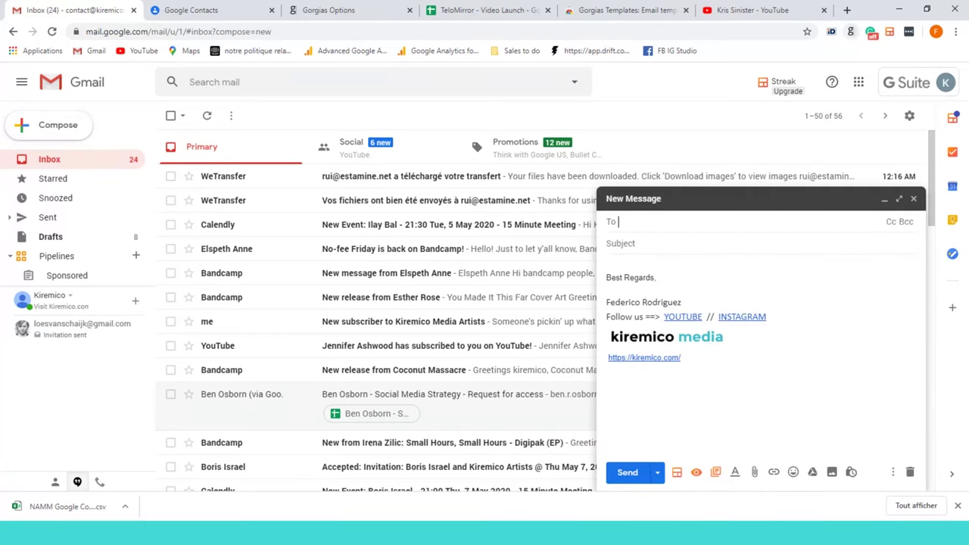
{"action": "left_click", "coordinate": [746, 262]}
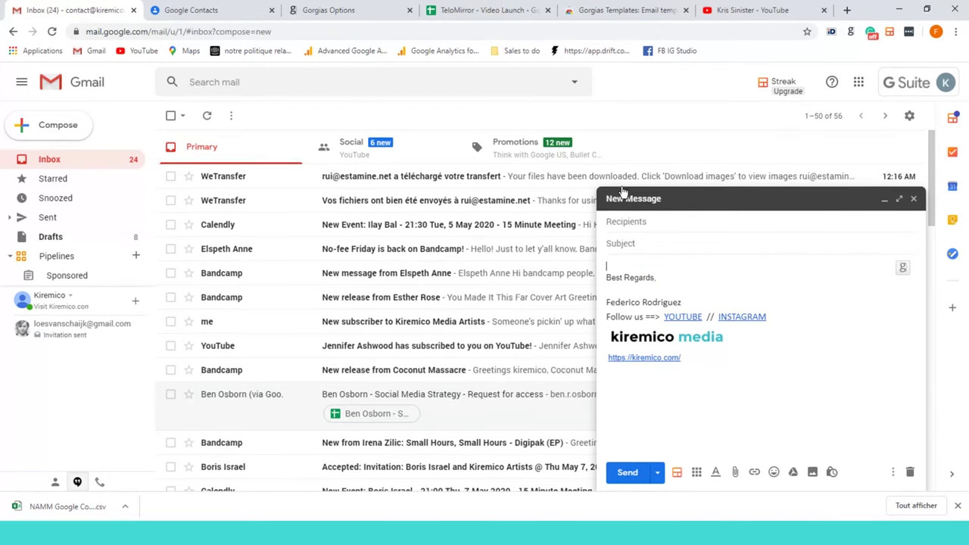
{"action": "left_click", "coordinate": [363, 10]}
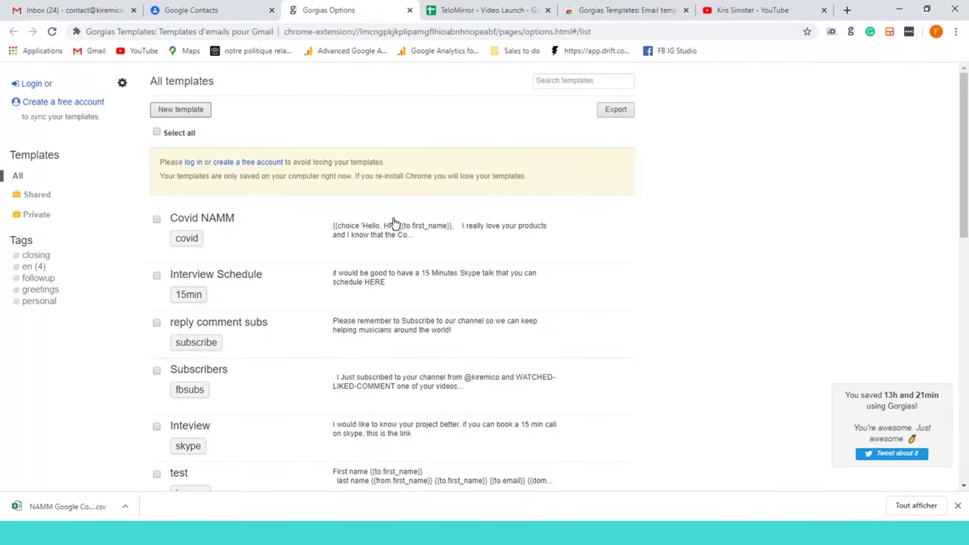
Tick and untick the Covid NAMM template, then start a blank new template
{"action": "left_click", "coordinate": [157, 219]}
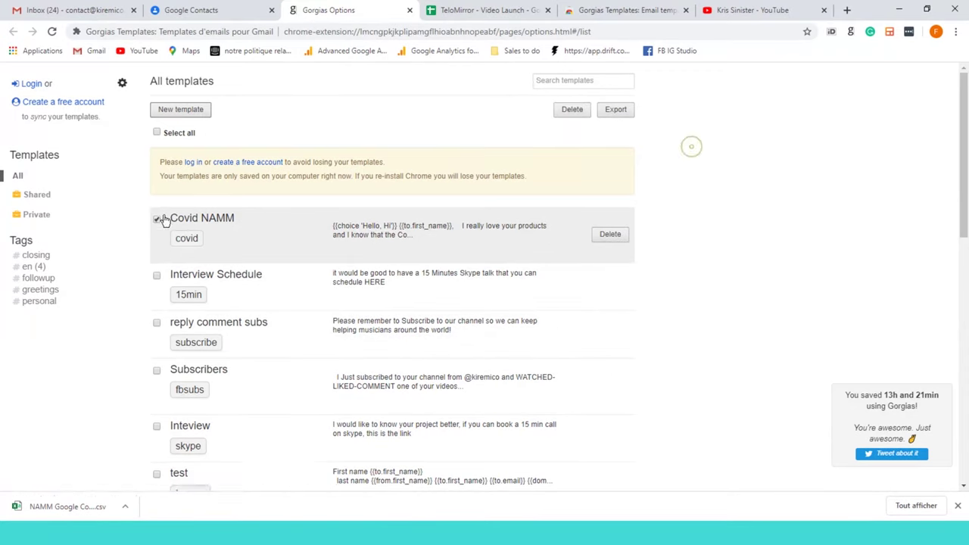
{"action": "left_click", "coordinate": [157, 218]}
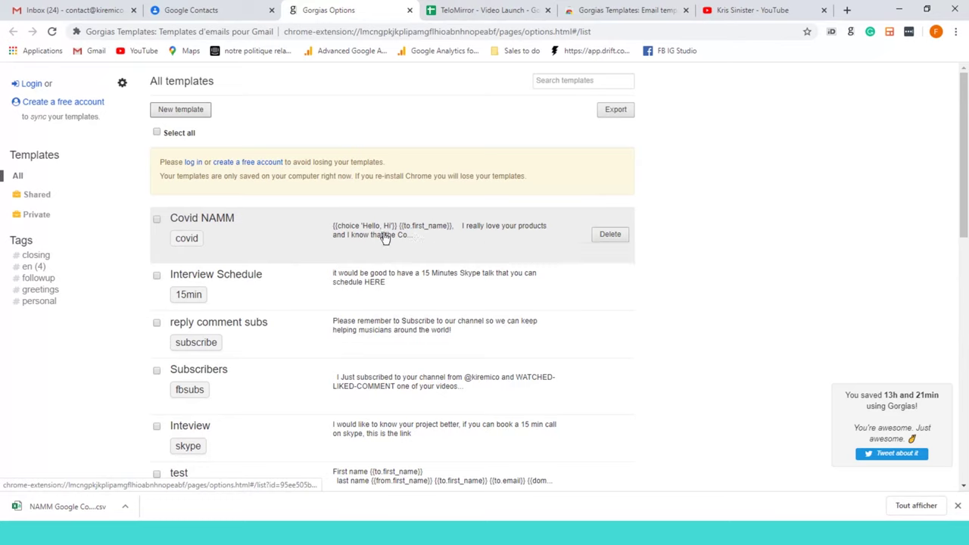
{"action": "left_click", "coordinate": [195, 110]}
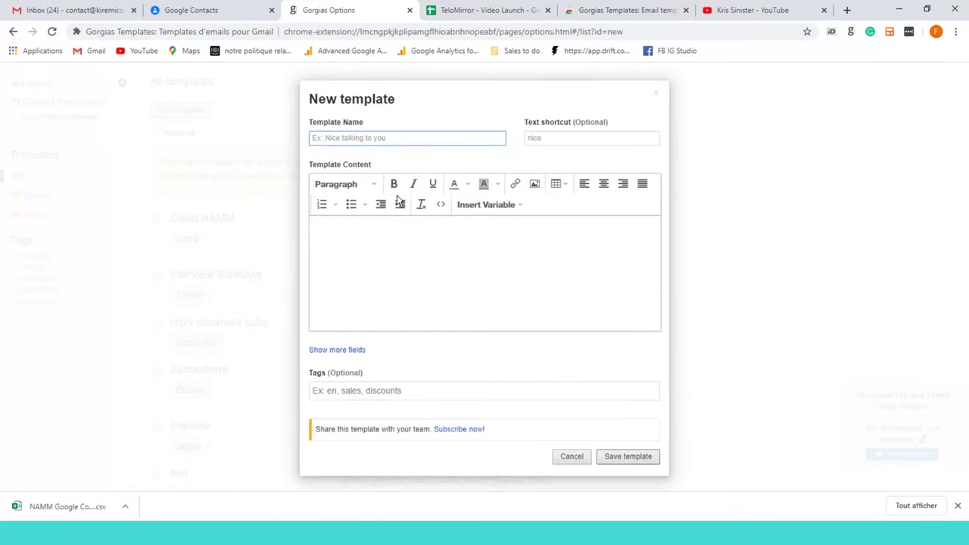
Name the new template 'version 1' with text shortcut 1
{"action": "type", "text": "version"}
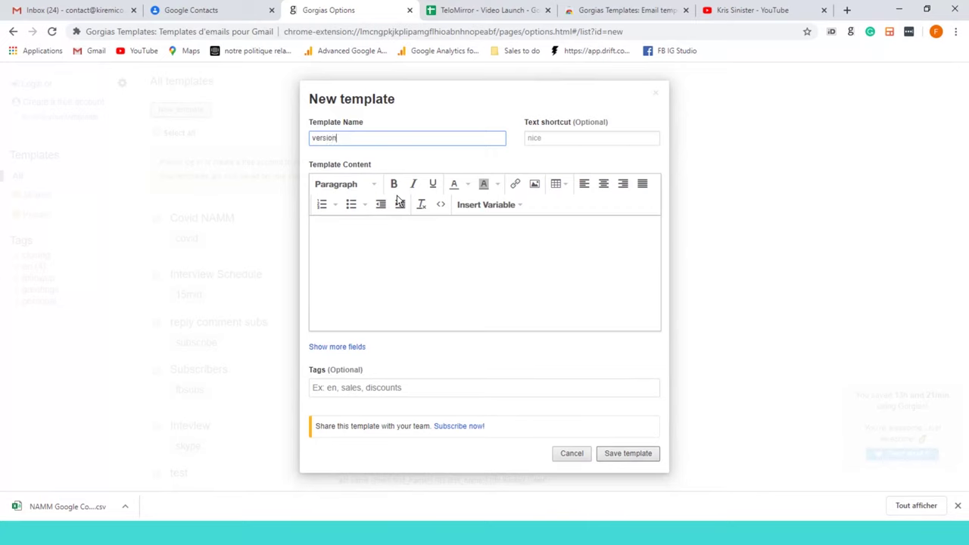
{"action": "type", "text": " 1"}
{"action": "left_click", "coordinate": [564, 139]}
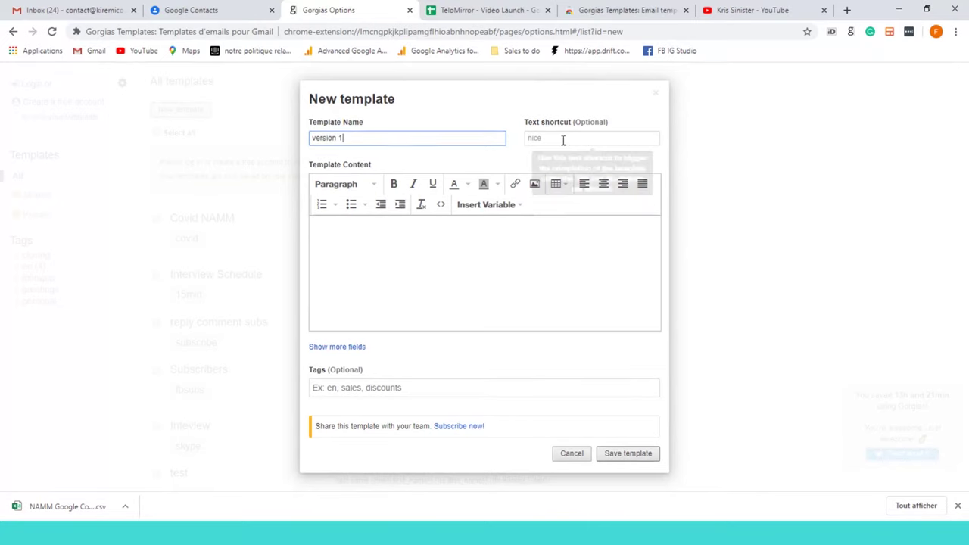
{"action": "type", "text": "1"}
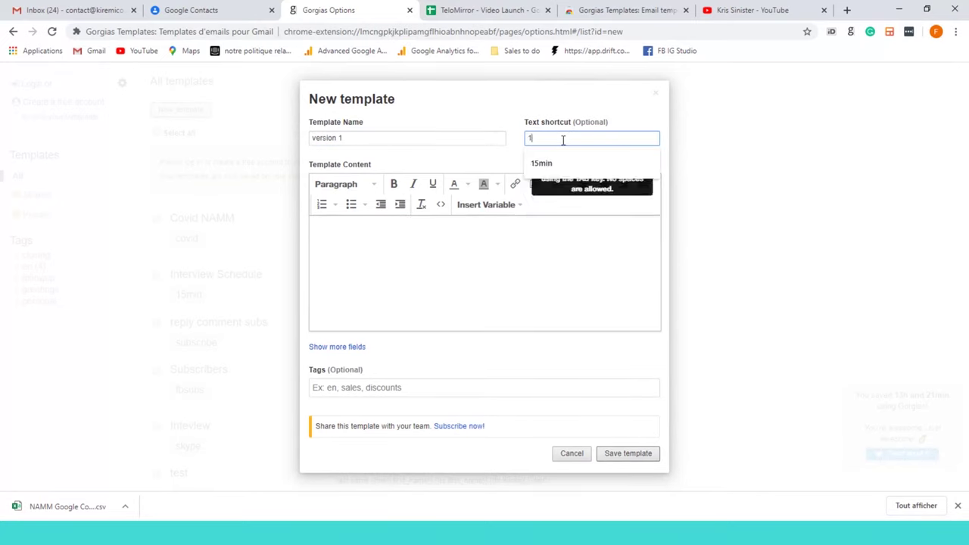
Write the body greeting Hello {{to.first_name}}, praising their products and promising to promote them
{"action": "left_click", "coordinate": [409, 250]}
{"action": "left_click", "coordinate": [398, 278]}
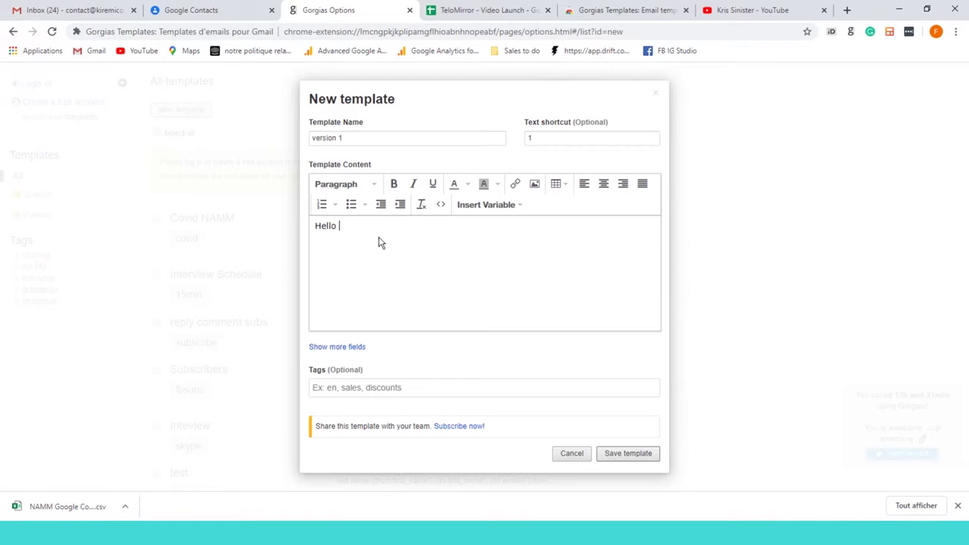
{"action": "left_click", "coordinate": [496, 206]}
{"action": "left_click", "coordinate": [497, 225]}
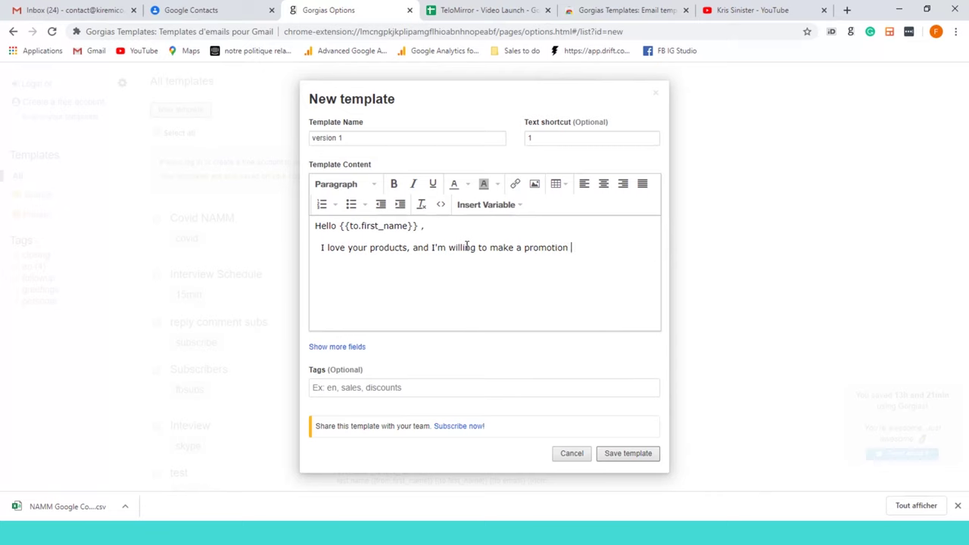
{"action": "key", "text": "BackSpace"}
{"action": "key", "text": "BackSpace"}
{"action": "type", "text": "them. P"}
{"action": "type", "text": "lease"}
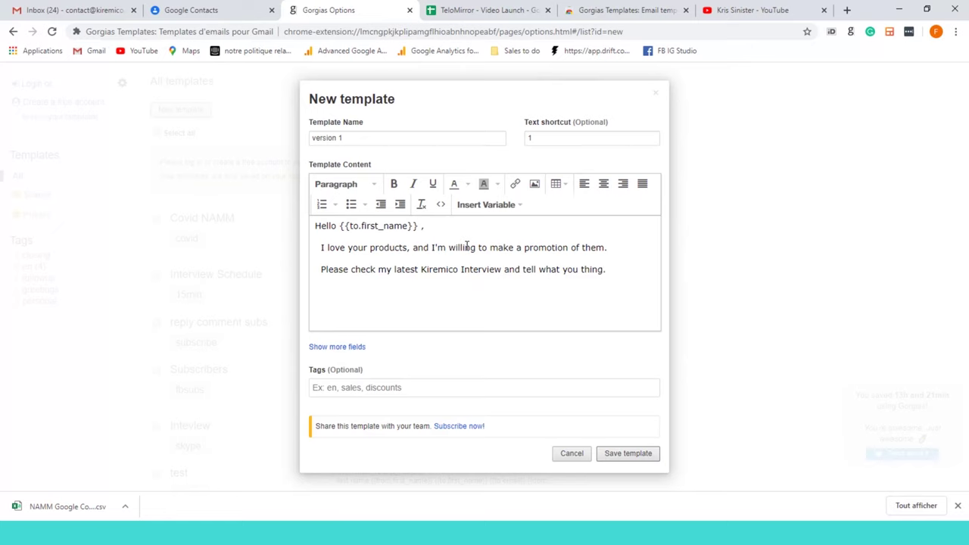
End the promotion line with {{domain to.email}} and start linking the words Kiremico Interview
{"action": "key", "text": "Up"}
{"action": "key", "text": "BackSpace"}
{"action": "key", "text": "BackSpace"}
{"action": "key", "text": "BackSpace"}
{"action": "left_click", "coordinate": [510, 204]}
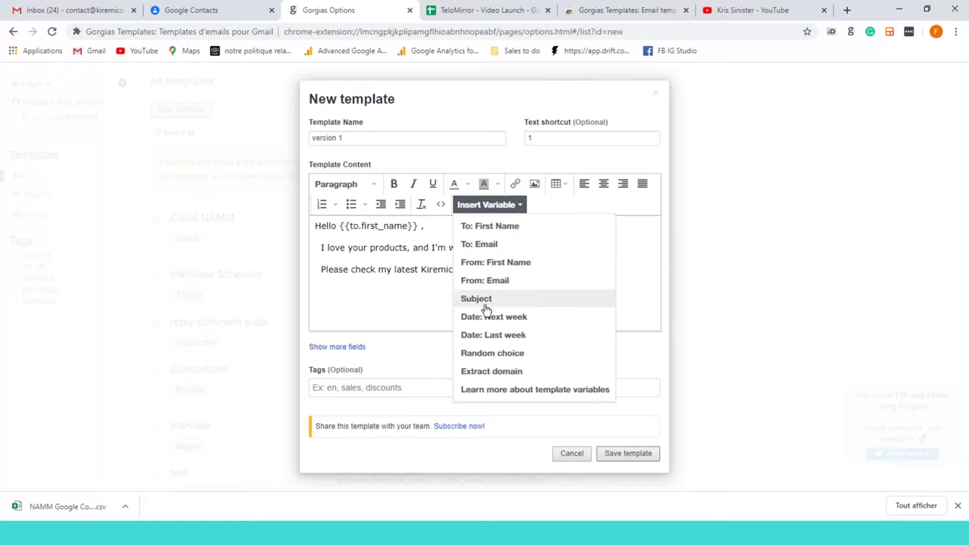
{"action": "left_click", "coordinate": [510, 371]}
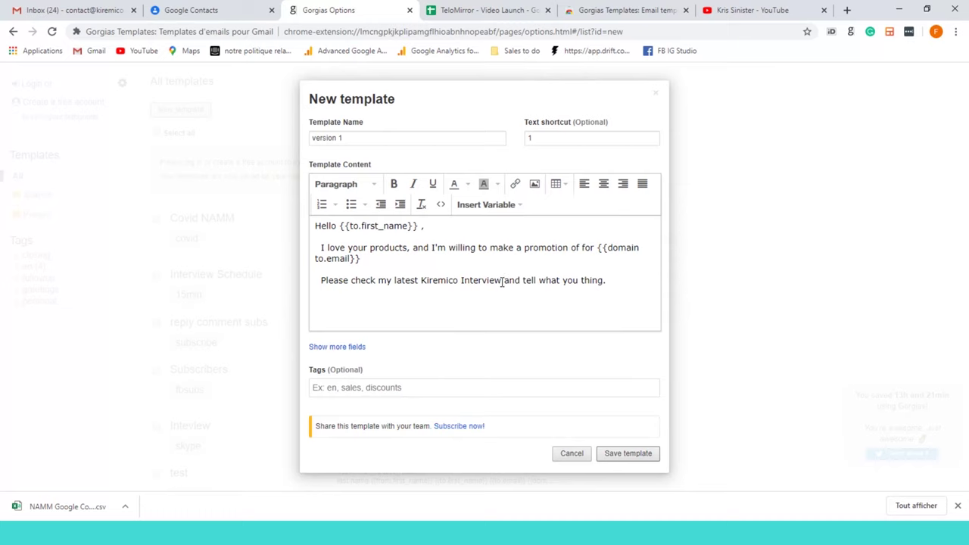
{"action": "left_click_drag", "start_coordinate": [501, 281], "coordinate": [424, 280]}
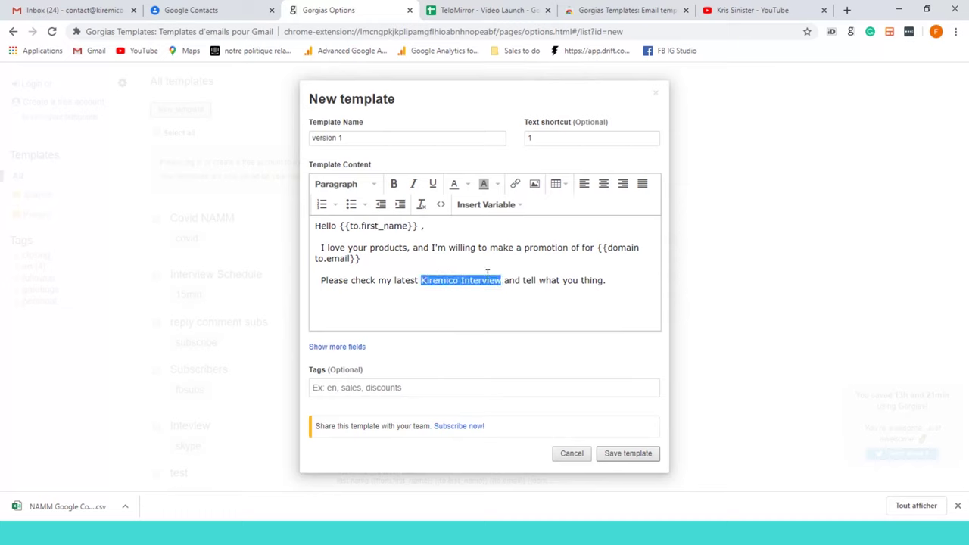
{"action": "left_click", "coordinate": [515, 184]}
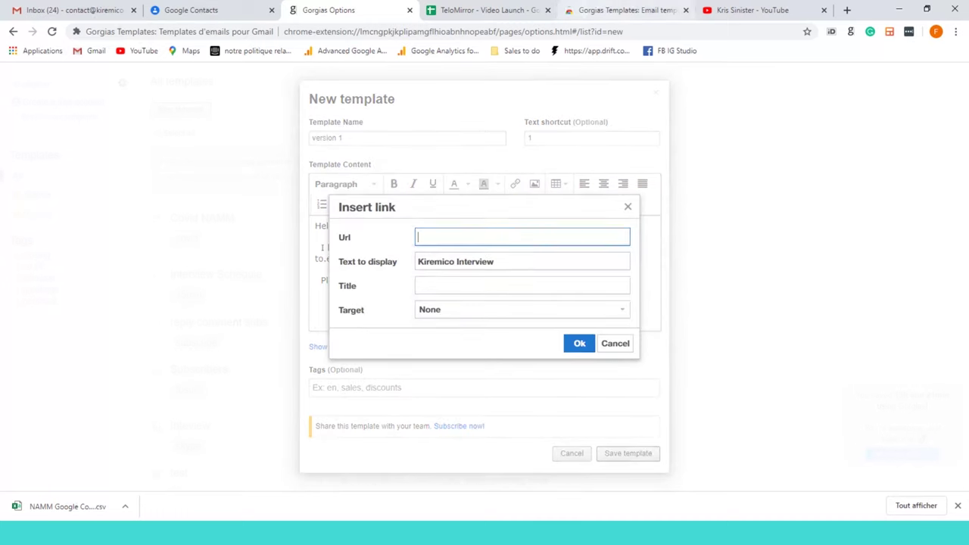
Pause the Kiremico interview video on YouTube and copy the playlist's share link
{"action": "left_click", "coordinate": [753, 10]}
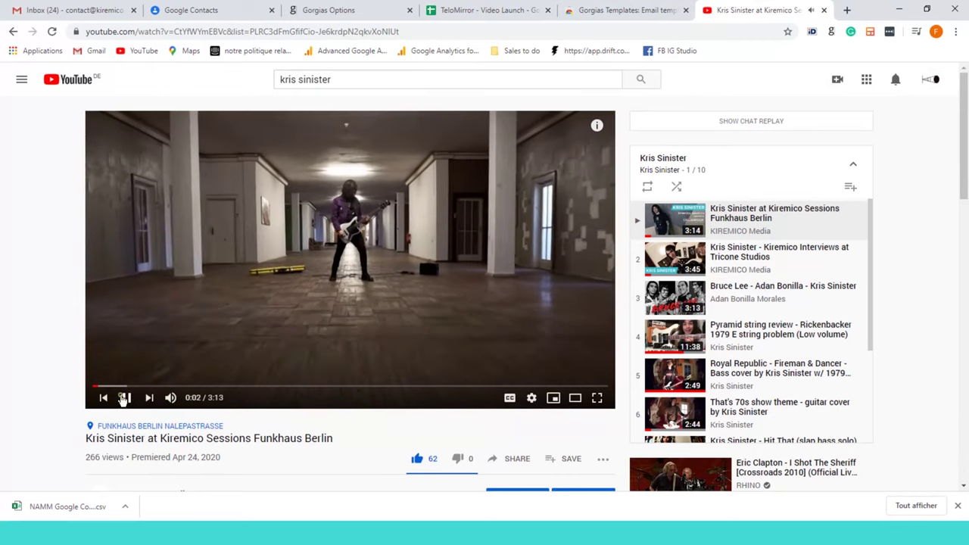
{"action": "left_click", "coordinate": [662, 267]}
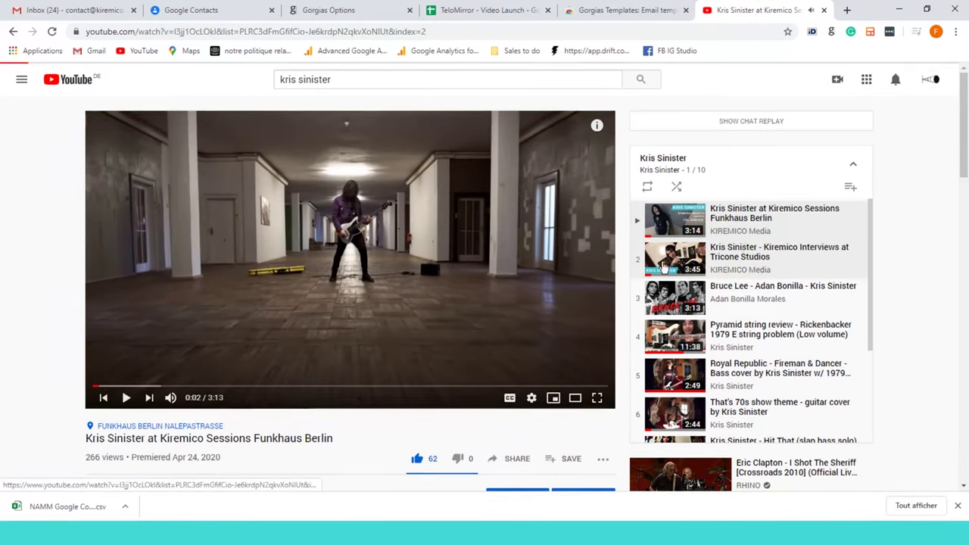
{"action": "left_click", "coordinate": [126, 398]}
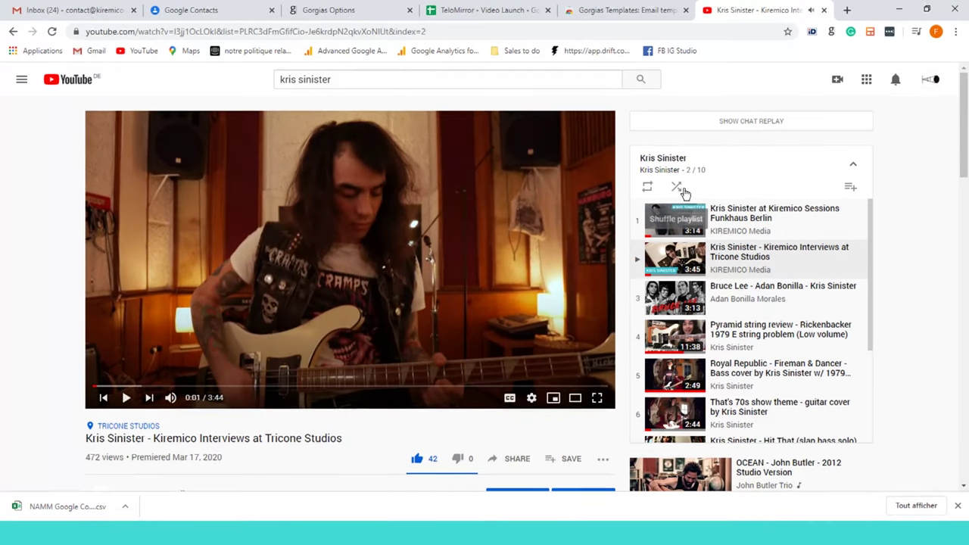
{"action": "left_click", "coordinate": [662, 157]}
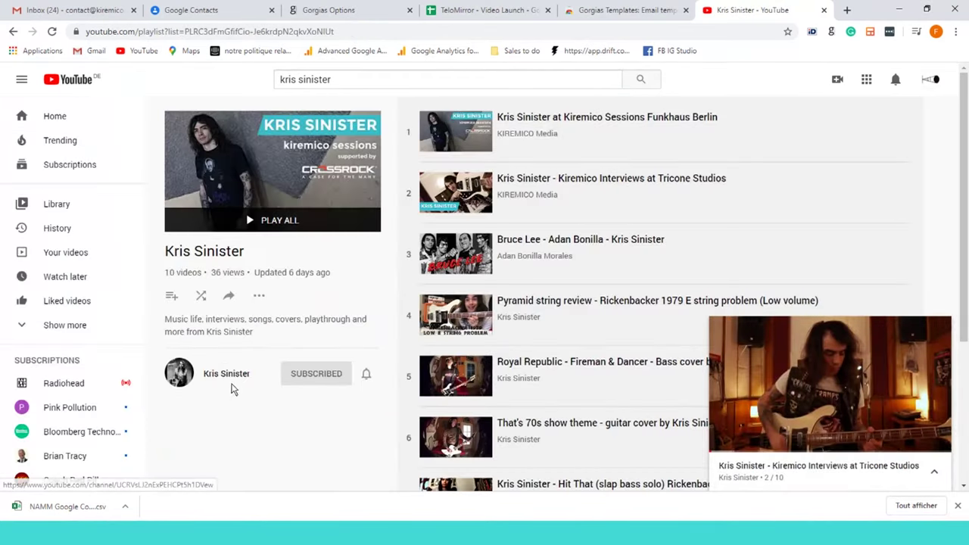
{"action": "left_click", "coordinate": [228, 296]}
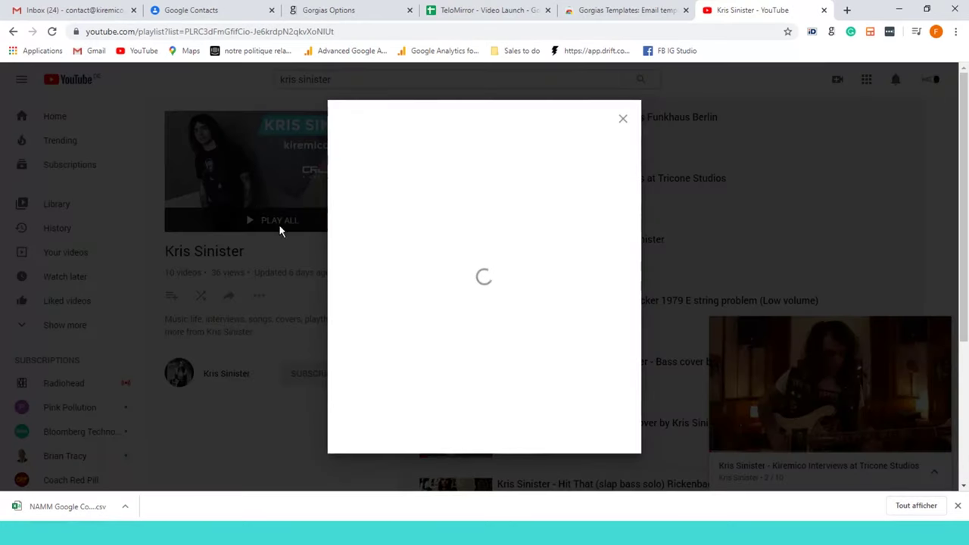
{"action": "left_click", "coordinate": [598, 323]}
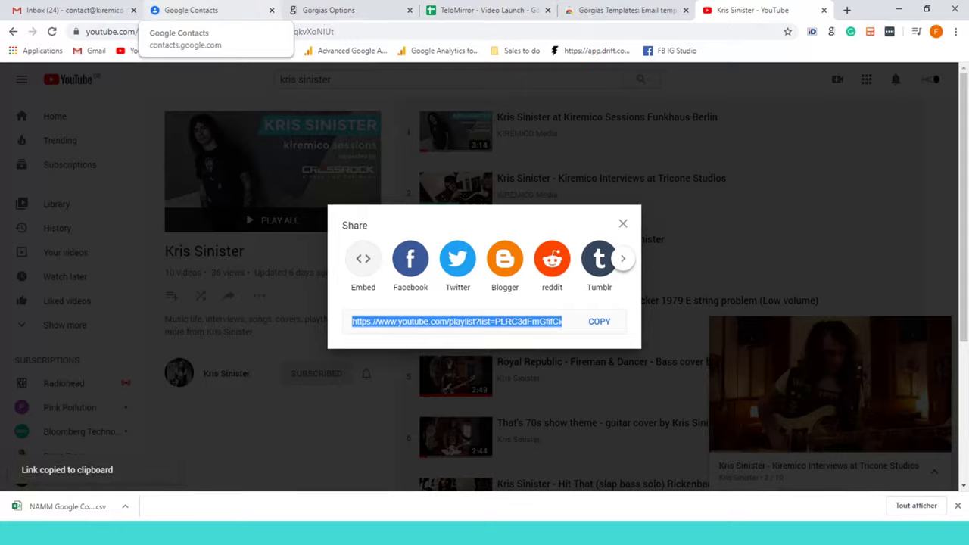
{"action": "left_click", "coordinate": [69, 10]}
{"action": "left_click", "coordinate": [329, 10]}
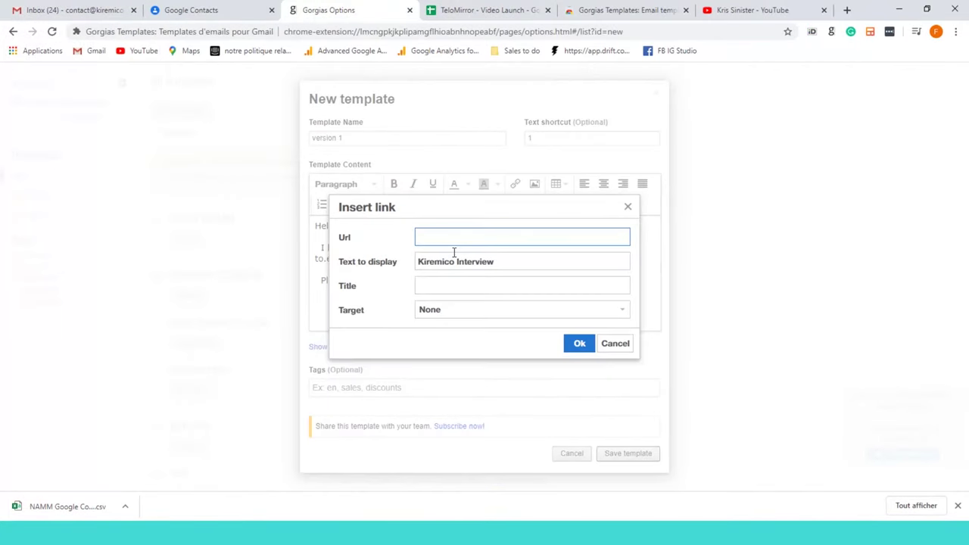
Paste the playlist URL as the Kiremico Interview link and confirm it
{"action": "key", "text": "ctrl+v"}
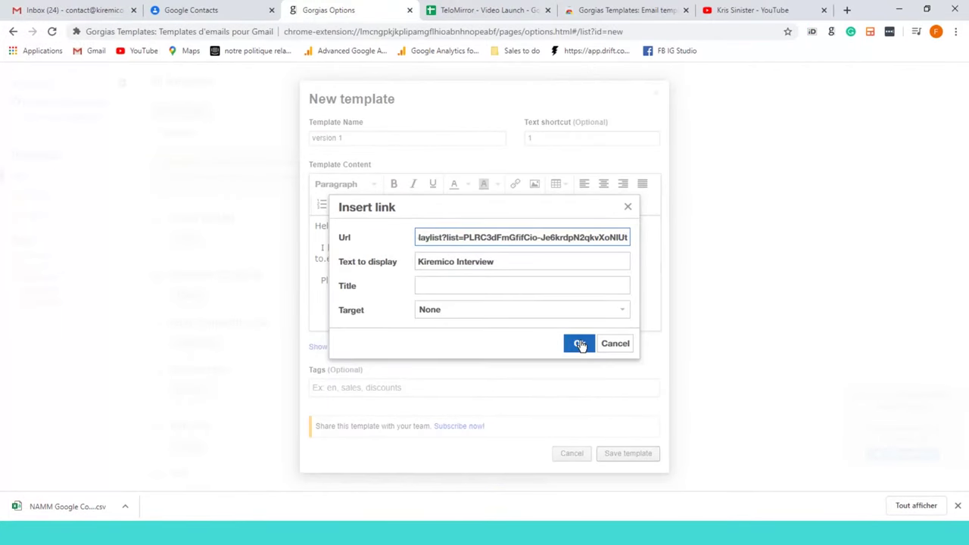
{"action": "left_click", "coordinate": [579, 344]}
{"action": "left_click", "coordinate": [550, 314]}
{"action": "left_click", "coordinate": [459, 314]}
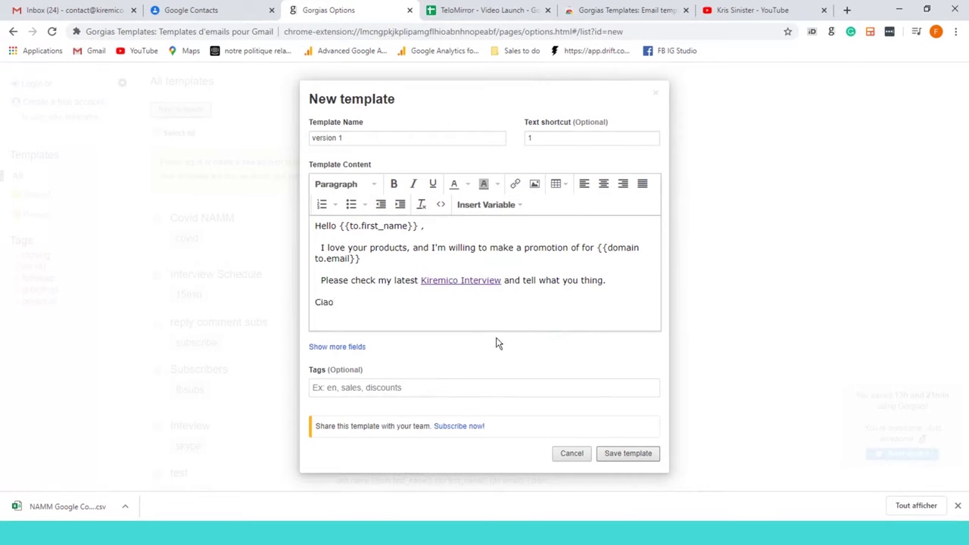
Add the subject 'I'm in love with your brand' and save template version 1
{"action": "left_click", "coordinate": [358, 347]}
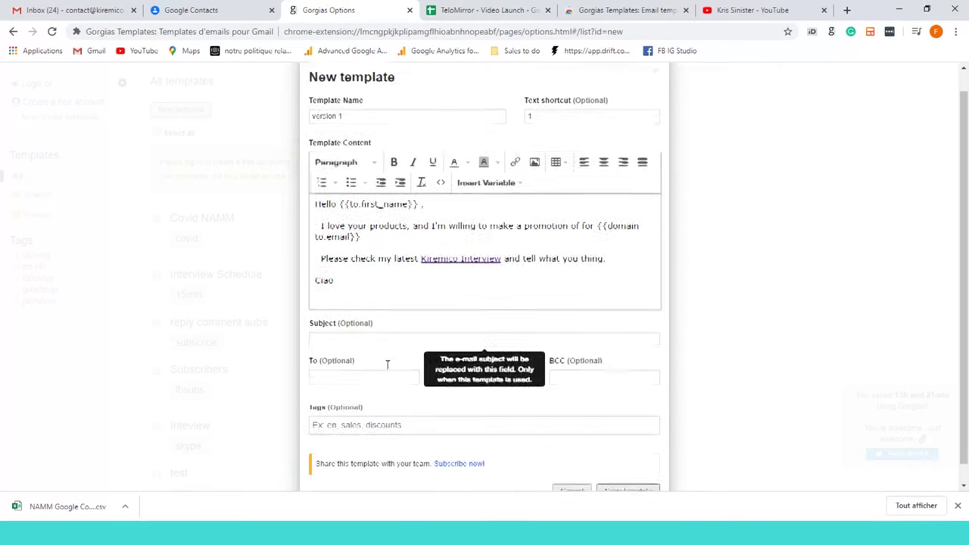
{"action": "scroll", "coordinate": [352, 363], "scroll_direction": "down", "scroll_amount": 1}
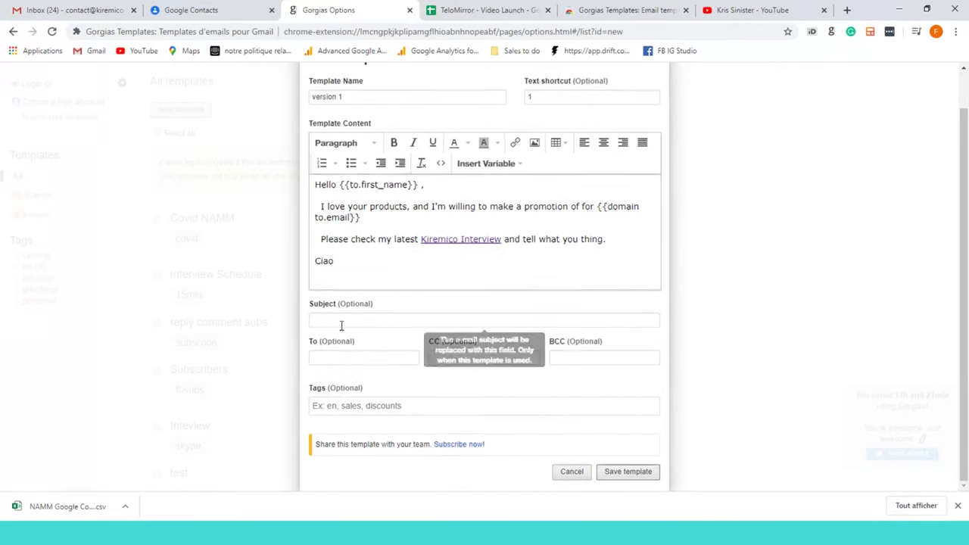
{"action": "left_click", "coordinate": [341, 321]}
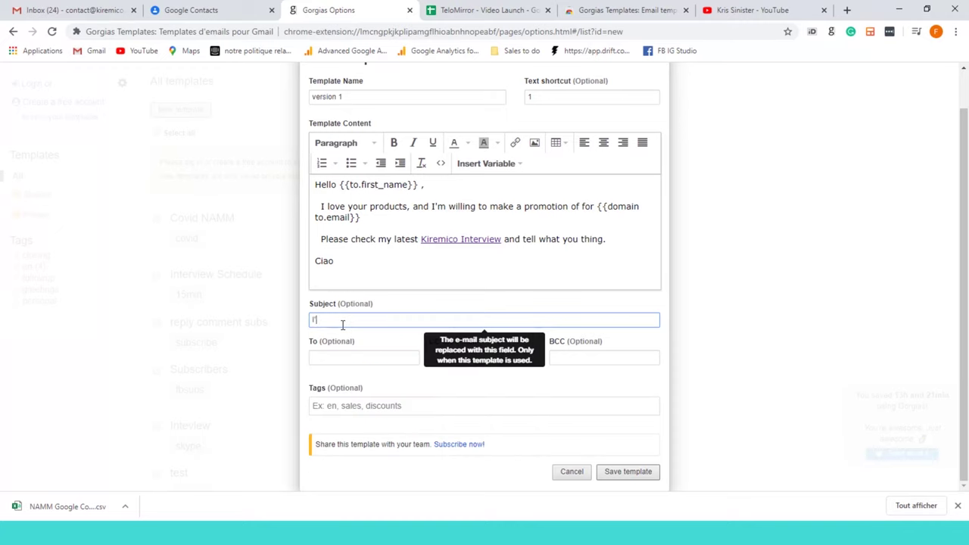
{"action": "type", "text": "ve with your brand"}
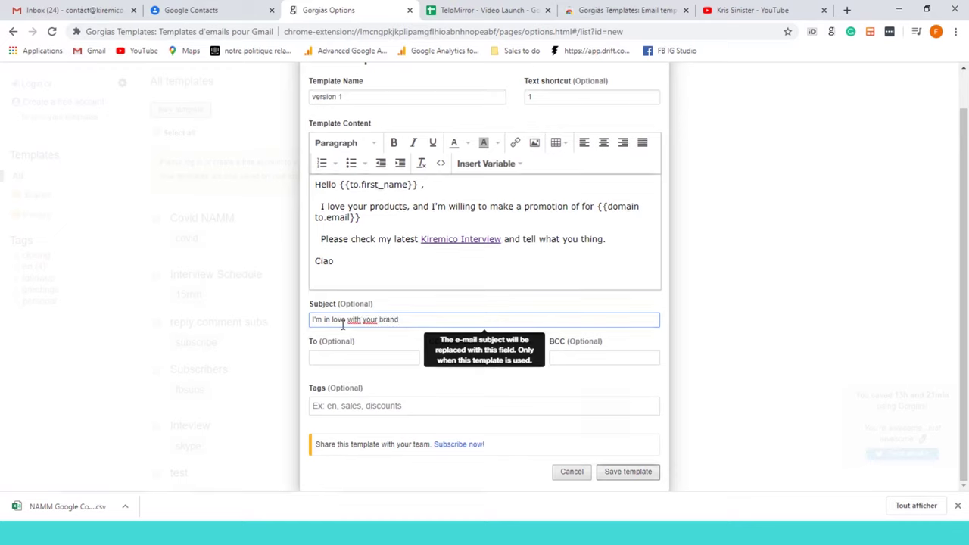
{"action": "left_click", "coordinate": [536, 96]}
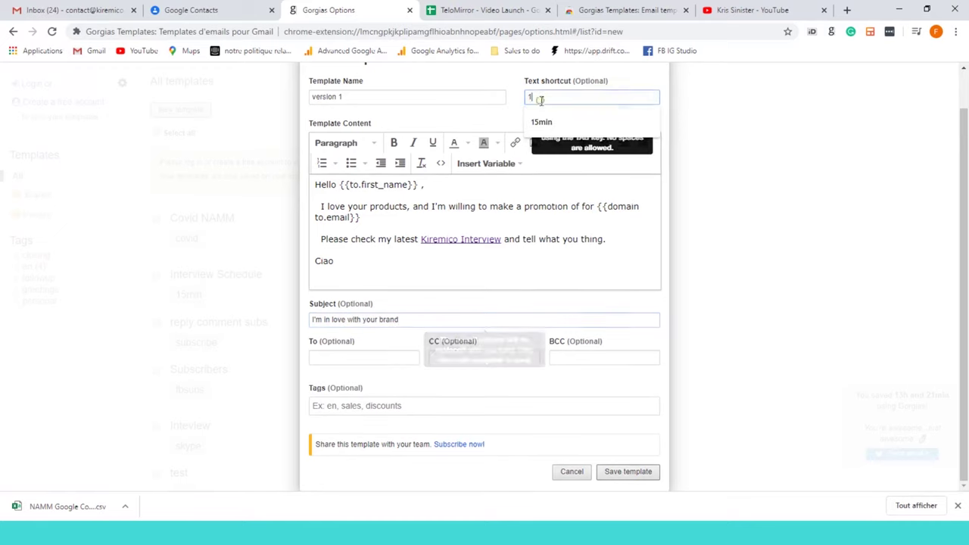
{"action": "left_click", "coordinate": [635, 471]}
{"action": "left_click", "coordinate": [69, 9]}
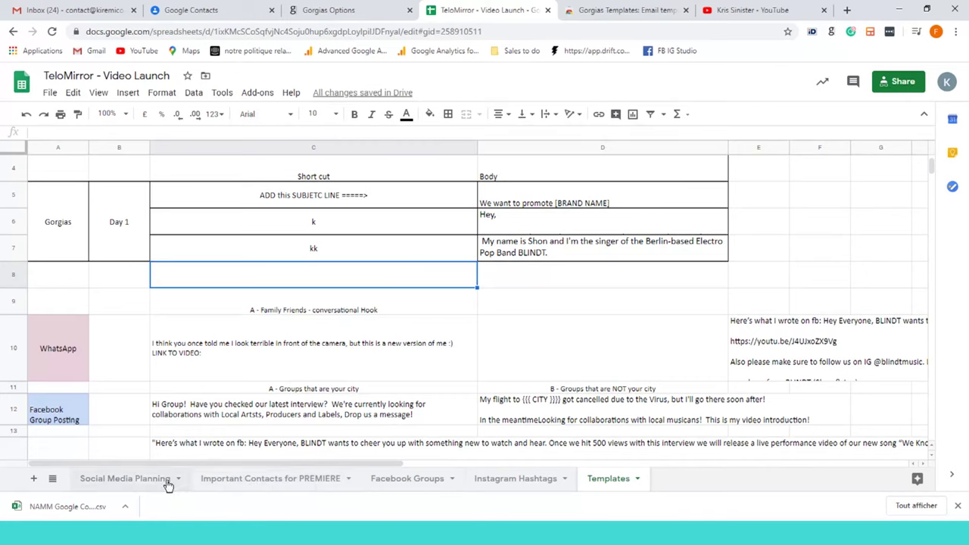
Open the Important Contacts for PREMIERE sheet and scroll through organisations to the Akoustyx entry
{"action": "left_click", "coordinate": [272, 483]}
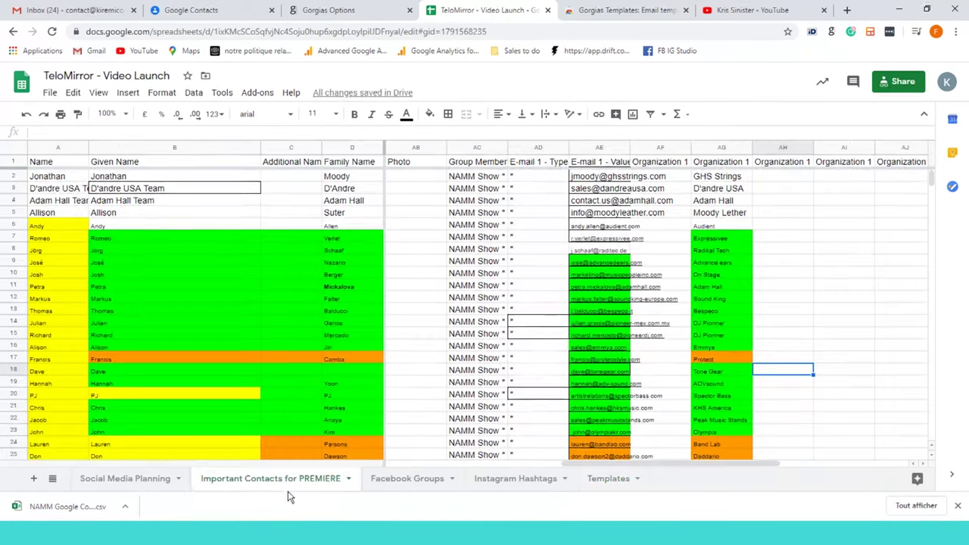
{"action": "left_click", "coordinate": [164, 323]}
{"action": "left_click", "coordinate": [228, 250]}
{"action": "scroll", "coordinate": [228, 257], "scroll_direction": "down", "scroll_amount": 2}
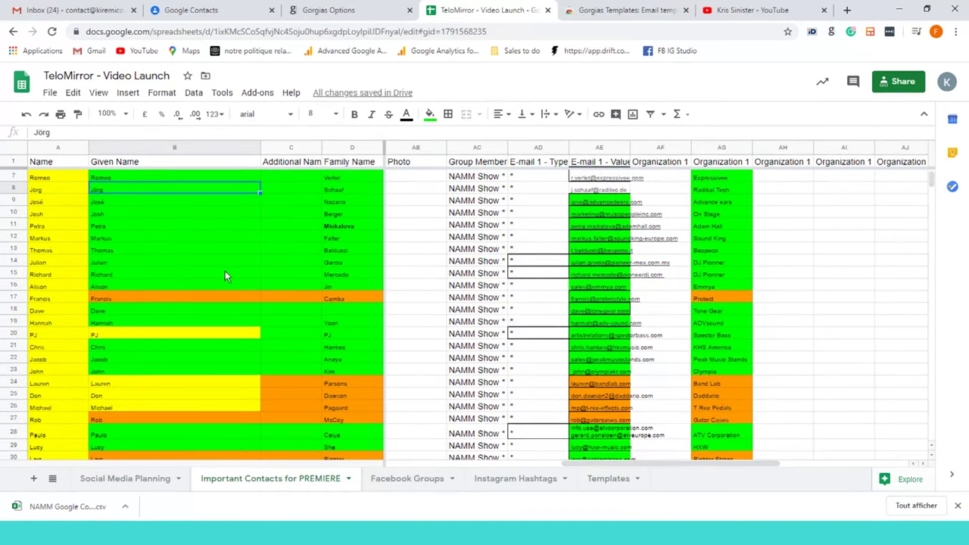
{"action": "left_click", "coordinate": [710, 265]}
{"action": "scroll", "coordinate": [756, 295], "scroll_direction": "down", "scroll_amount": 20}
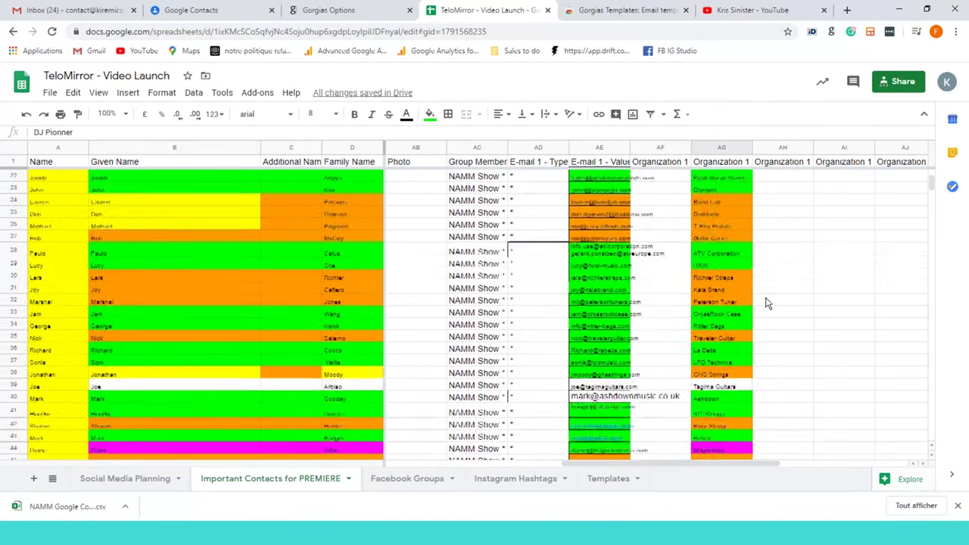
{"action": "scroll", "coordinate": [779, 333], "scroll_direction": "down", "scroll_amount": 20}
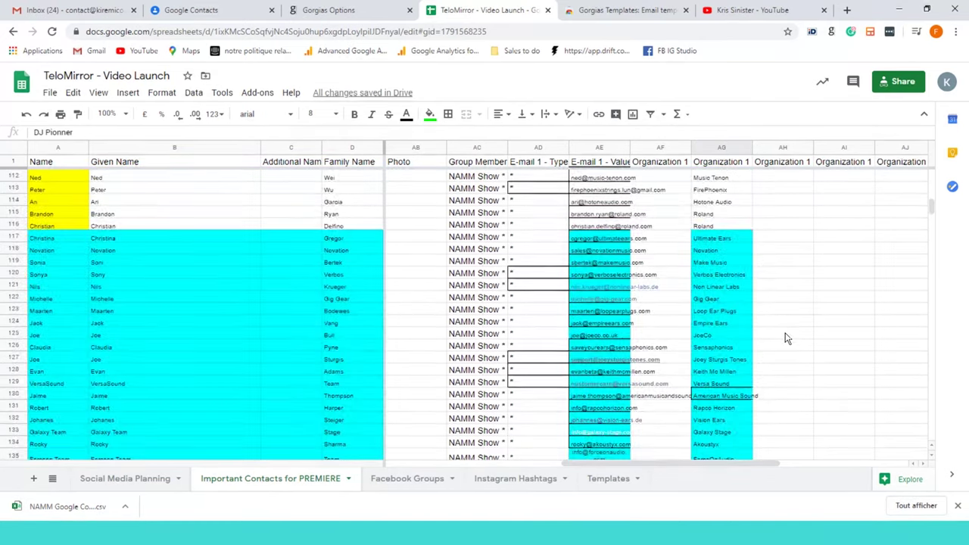
{"action": "scroll", "coordinate": [740, 346], "scroll_direction": "down", "scroll_amount": 10}
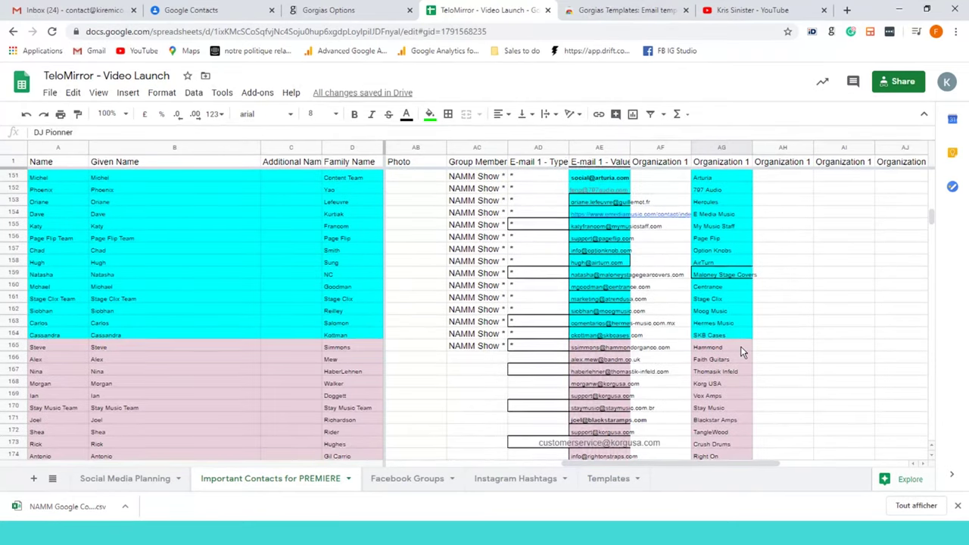
{"action": "scroll", "coordinate": [745, 308], "scroll_direction": "up", "scroll_amount": 12}
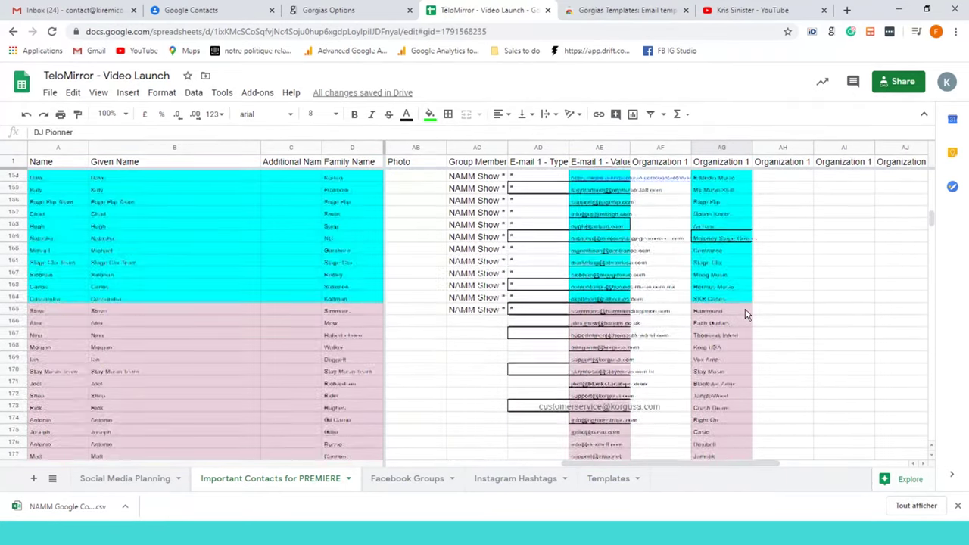
{"action": "left_click", "coordinate": [721, 323]}
{"action": "scroll", "coordinate": [728, 356], "scroll_direction": "down", "scroll_amount": 2}
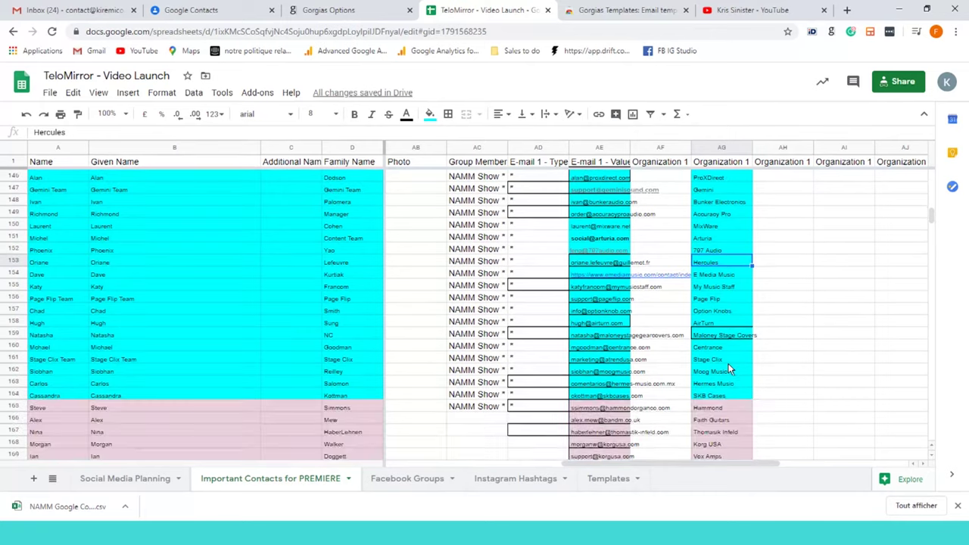
{"action": "scroll", "coordinate": [719, 348], "scroll_direction": "up", "scroll_amount": 2}
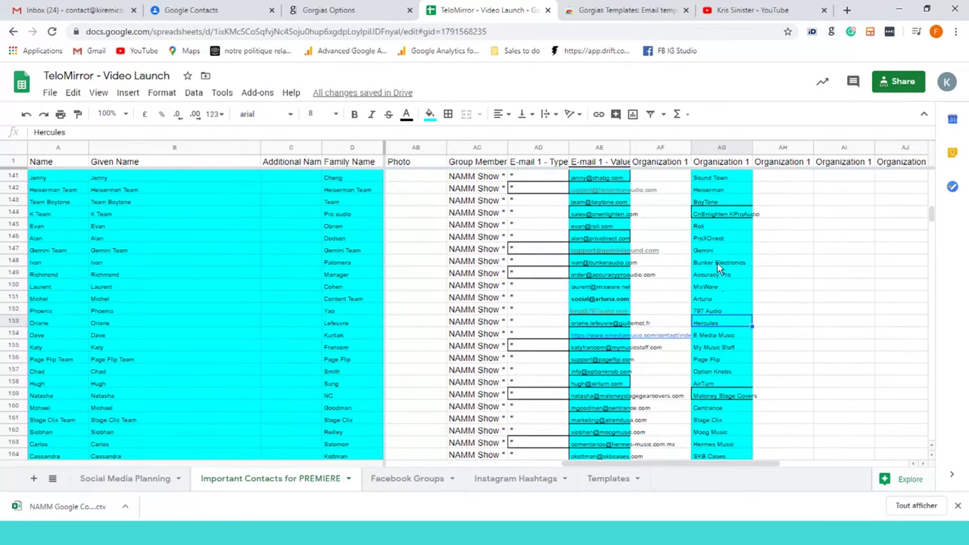
{"action": "scroll", "coordinate": [722, 319], "scroll_direction": "up", "scroll_amount": 2}
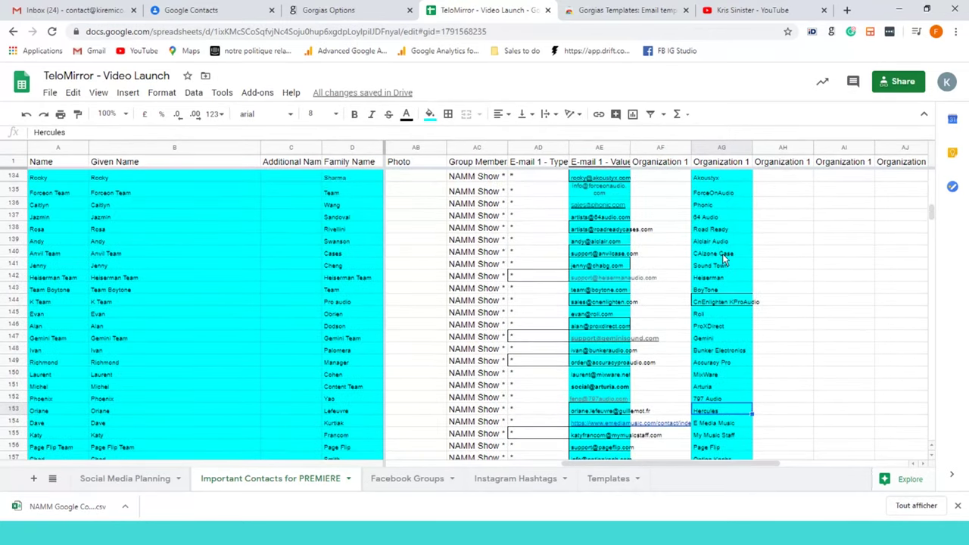
{"action": "scroll", "coordinate": [726, 303], "scroll_direction": "up", "scroll_amount": 2}
{"action": "left_click", "coordinate": [723, 262]}
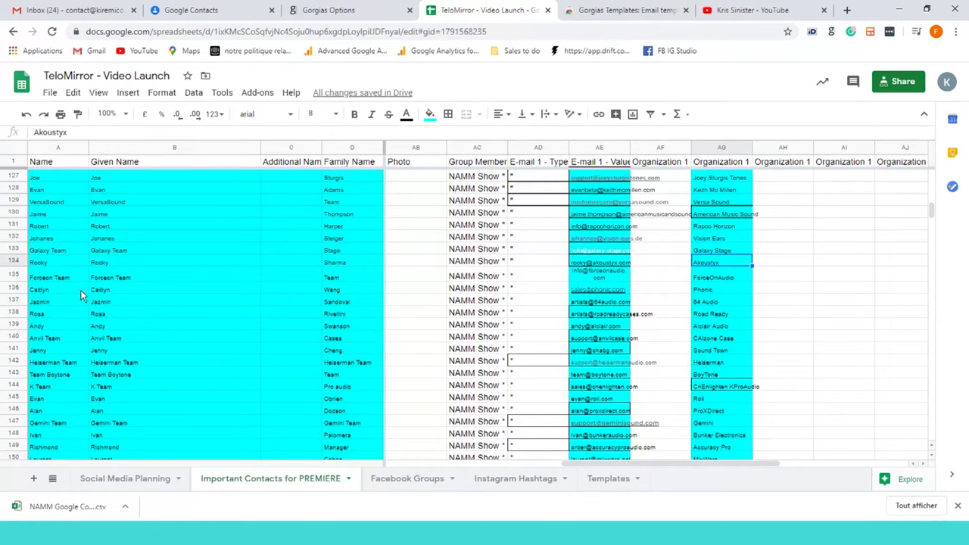
Focus the Gmail recipient field, then read the Akoustyx contact's given name in the sheet
{"action": "left_click", "coordinate": [72, 10]}
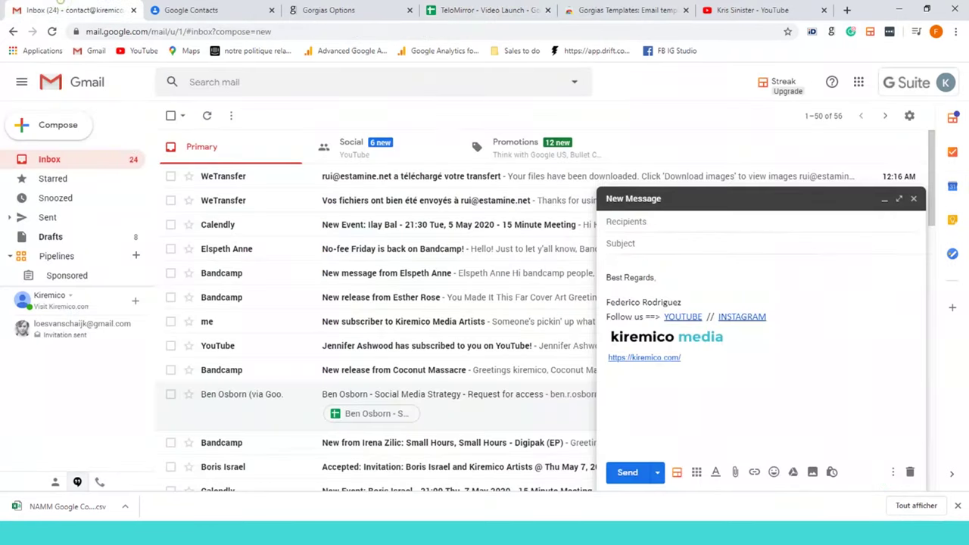
{"action": "left_click", "coordinate": [671, 221]}
{"action": "left_click", "coordinate": [488, 10]}
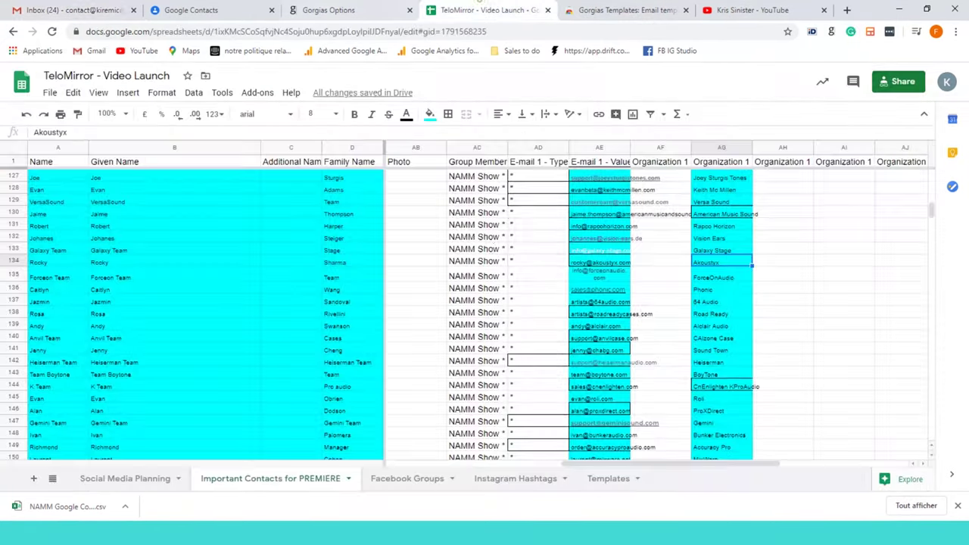
{"action": "left_click", "coordinate": [53, 361]}
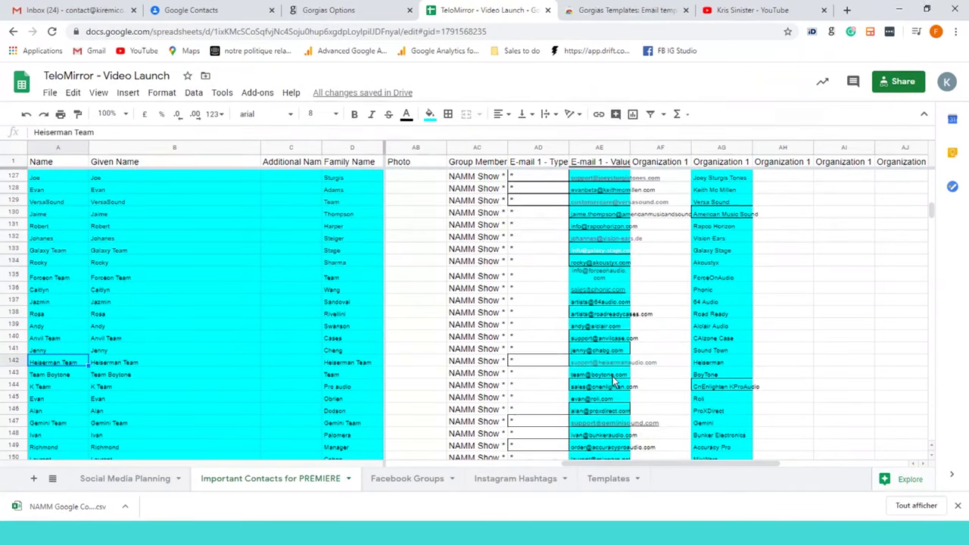
{"action": "left_click", "coordinate": [722, 240]}
{"action": "type", "text": "&"}
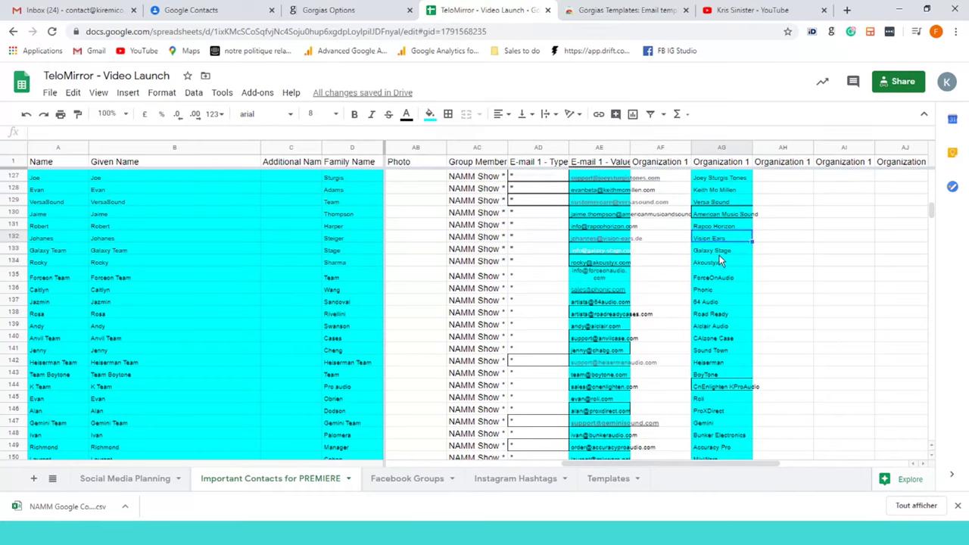
{"action": "key", "text": "Down"}
{"action": "left_click", "coordinate": [702, 265]}
{"action": "left_click", "coordinate": [56, 267]}
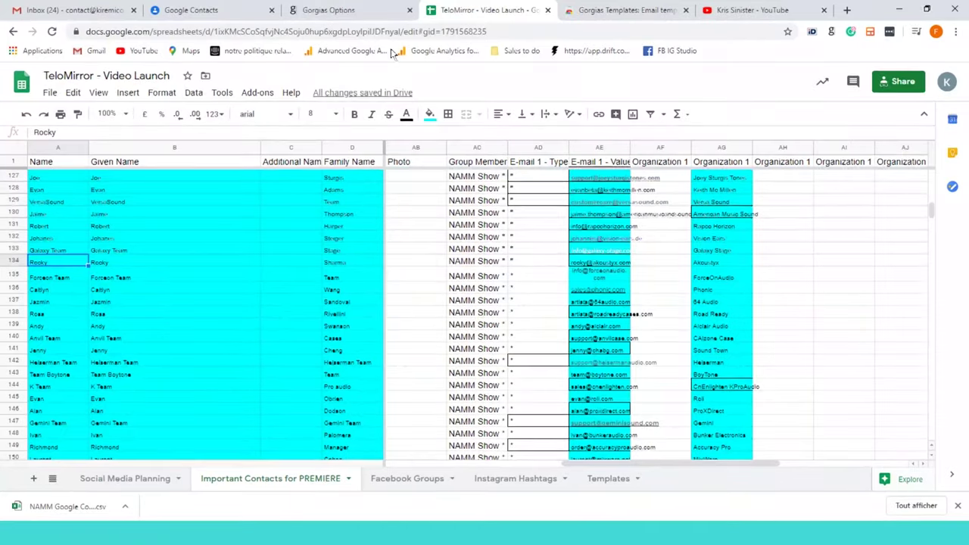
Address the Gmail draft to Akoustyx Team from the contact suggestions
{"action": "left_click", "coordinate": [72, 9]}
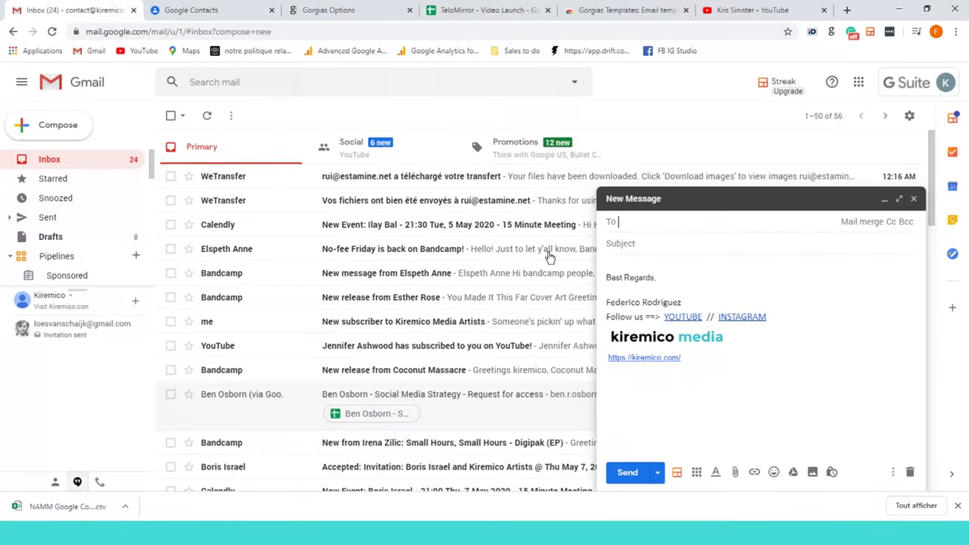
{"action": "type", "text": "ro"}
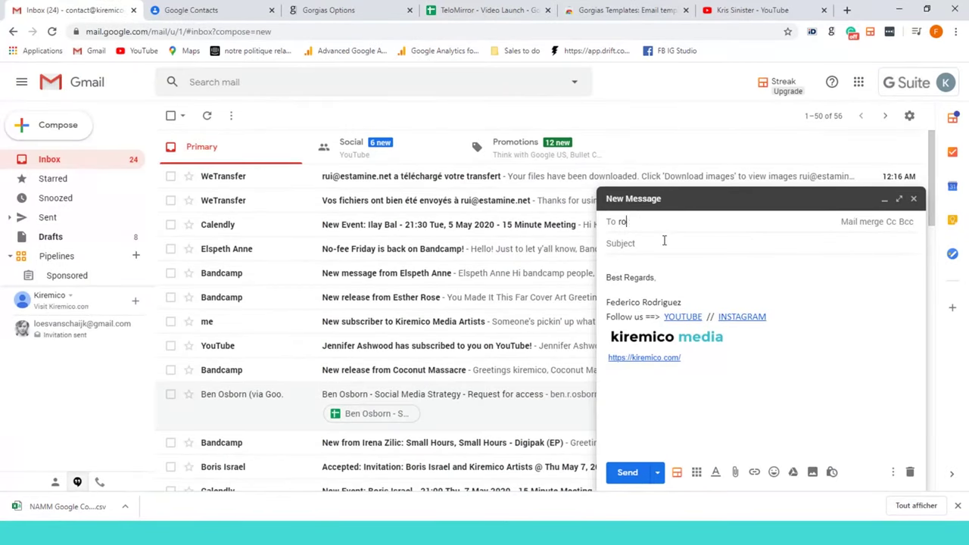
{"action": "key", "text": "BackSpace"}
{"action": "key", "text": "BackSpace"}
{"action": "type", "text": "ak"}
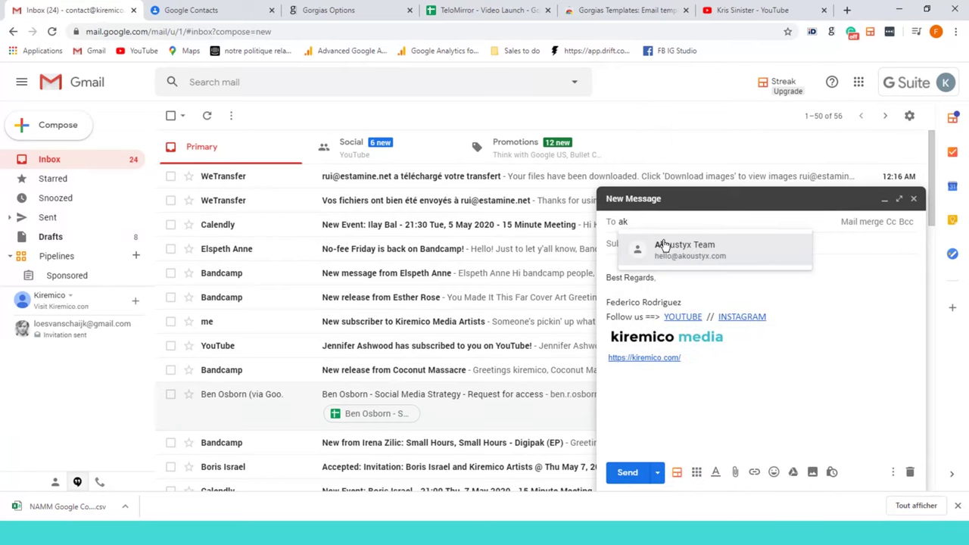
{"action": "left_click", "coordinate": [689, 250]}
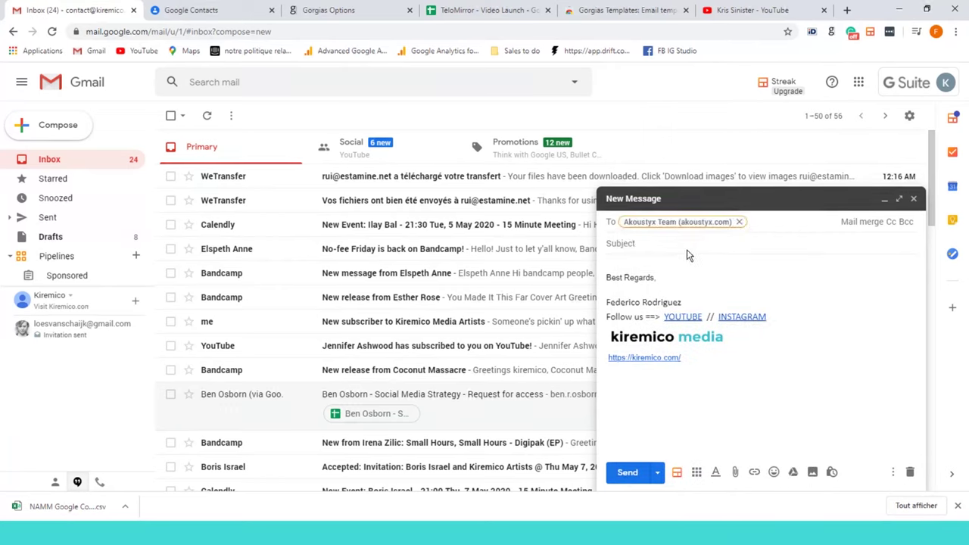
Expand shortcut 1 into the version 1 template and put the contact's first name in the greeting
{"action": "key", "text": "Tab"}
{"action": "key", "text": "Tab"}
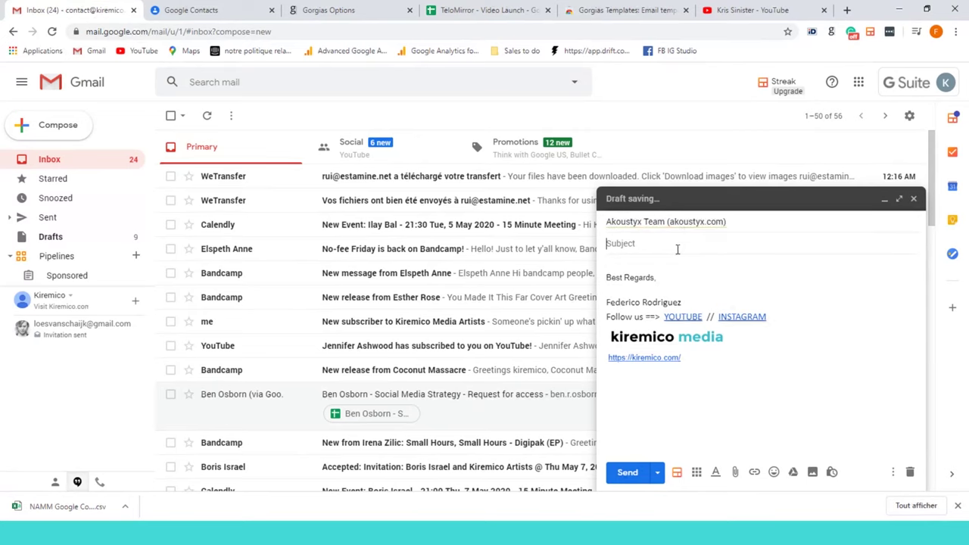
{"action": "type", "text": "1"}
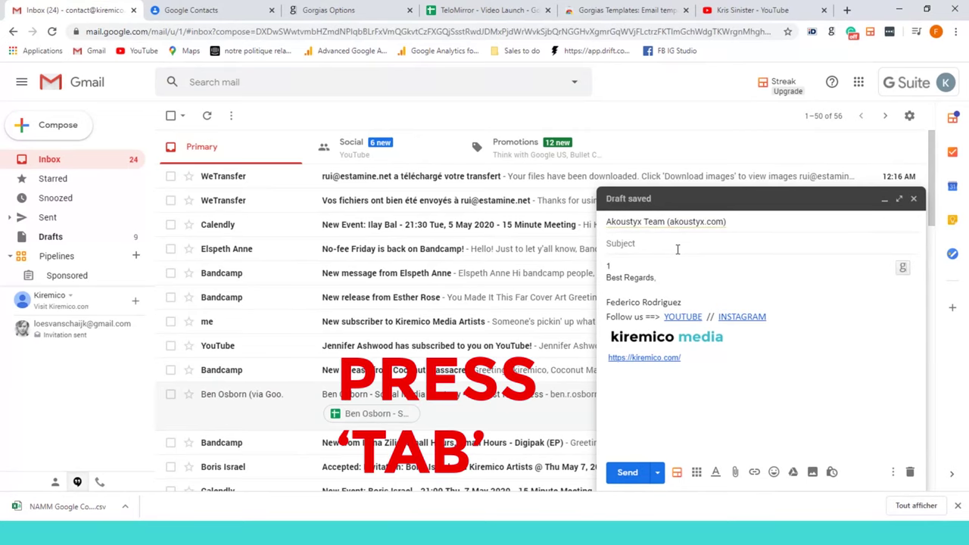
{"action": "key", "text": "Tab"}
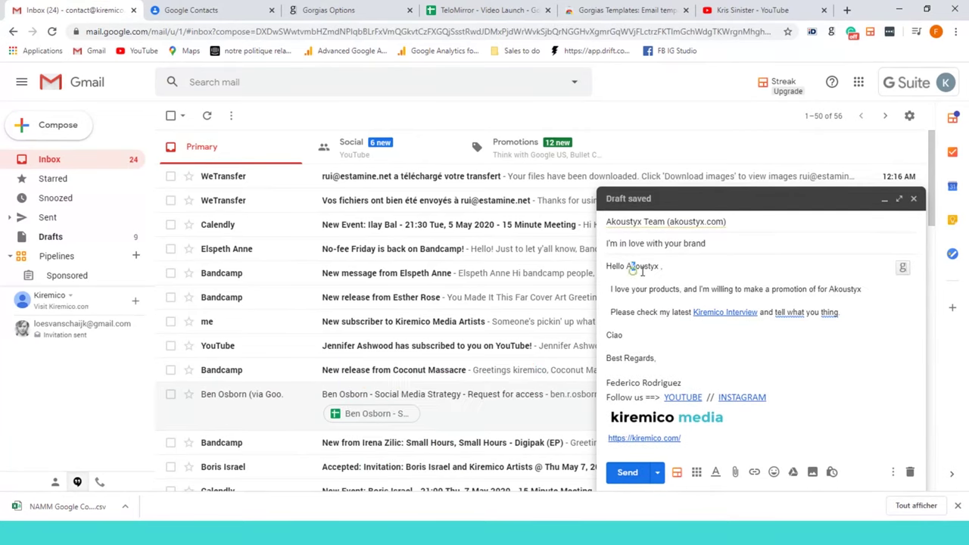
{"action": "left_click_drag", "start_coordinate": [662, 266], "coordinate": [626, 265]}
{"action": "type", "text": "Rock"}
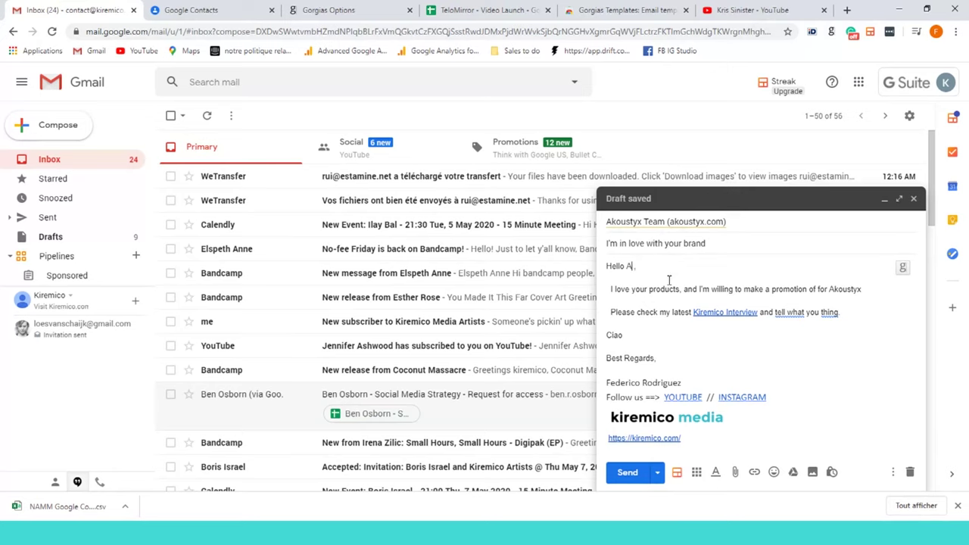
{"action": "type", "text": "y"}
{"action": "left_click", "coordinate": [849, 297]}
Delete the template's subject and body, leaving only the signature
{"action": "left_click_drag", "start_coordinate": [728, 244], "coordinate": [605, 245]}
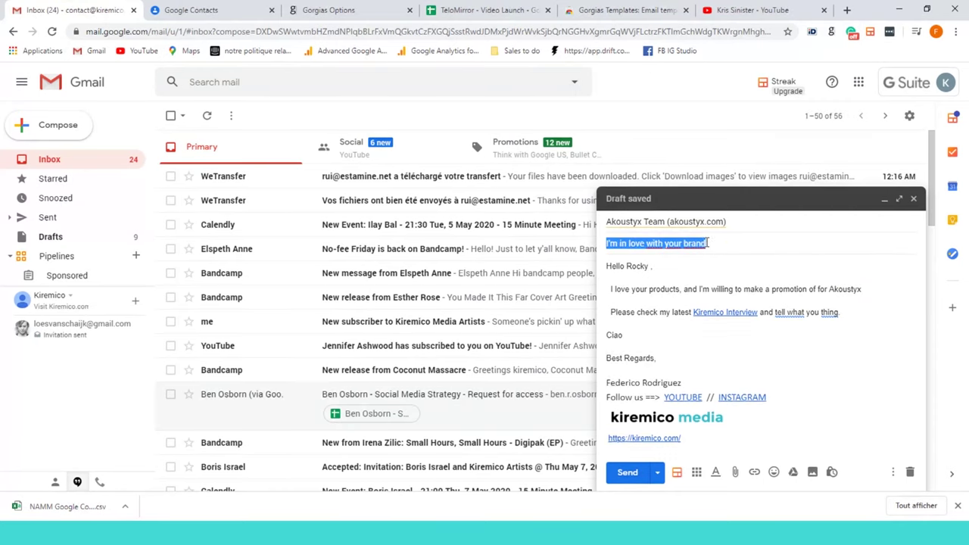
{"action": "left_click", "coordinate": [715, 346]}
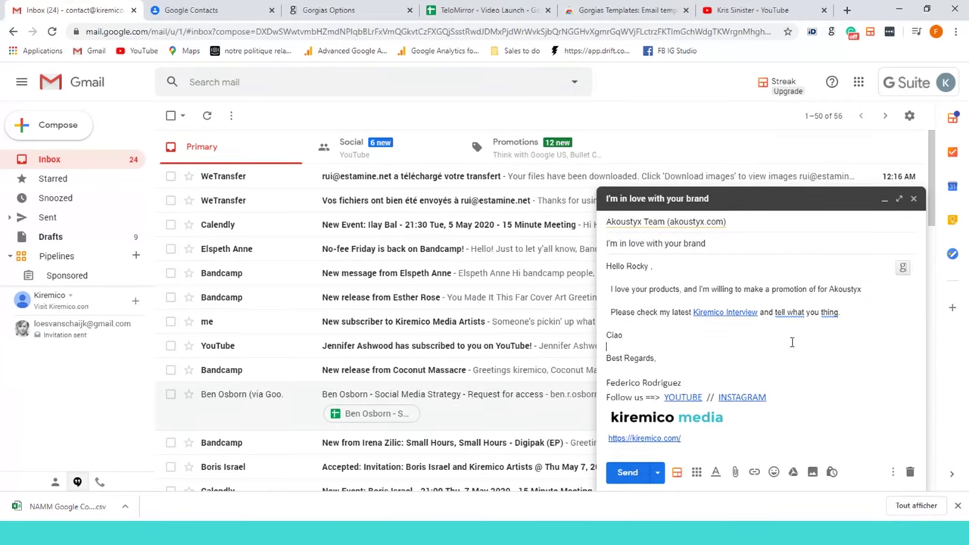
{"action": "triple_click", "coordinate": [651, 335]}
{"action": "key", "text": "BackSpace"}
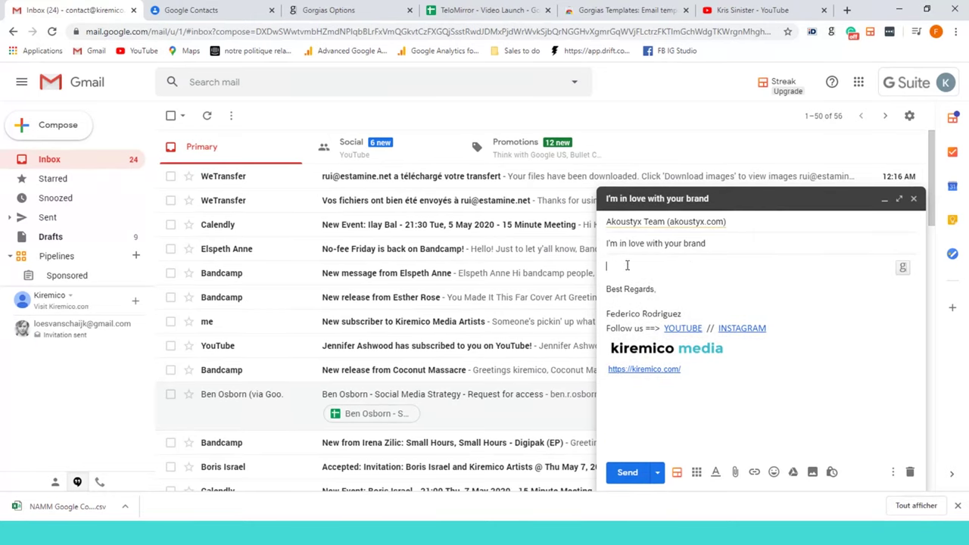
{"action": "left_click_drag", "start_coordinate": [721, 243], "coordinate": [551, 281]}
{"action": "key", "text": "BackSpace"}
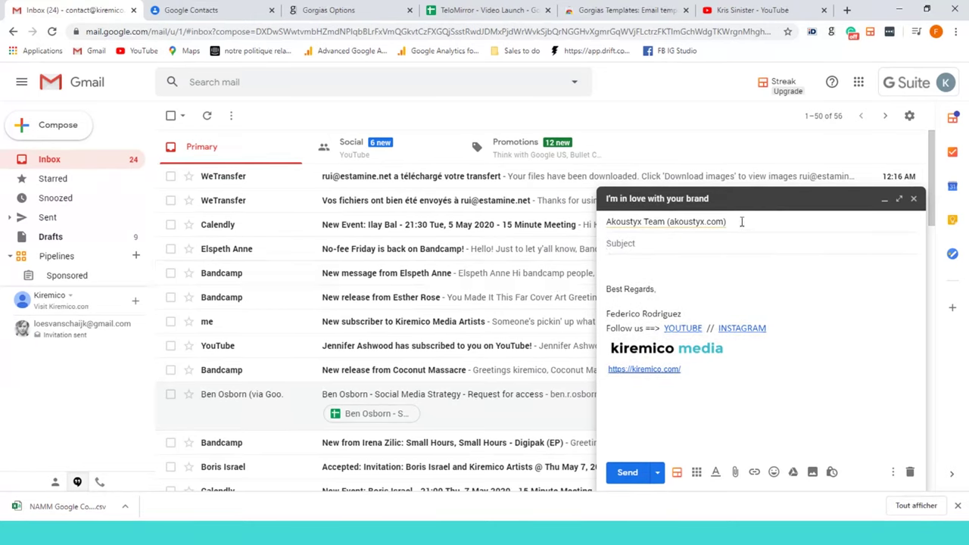
{"action": "left_click", "coordinate": [741, 222]}
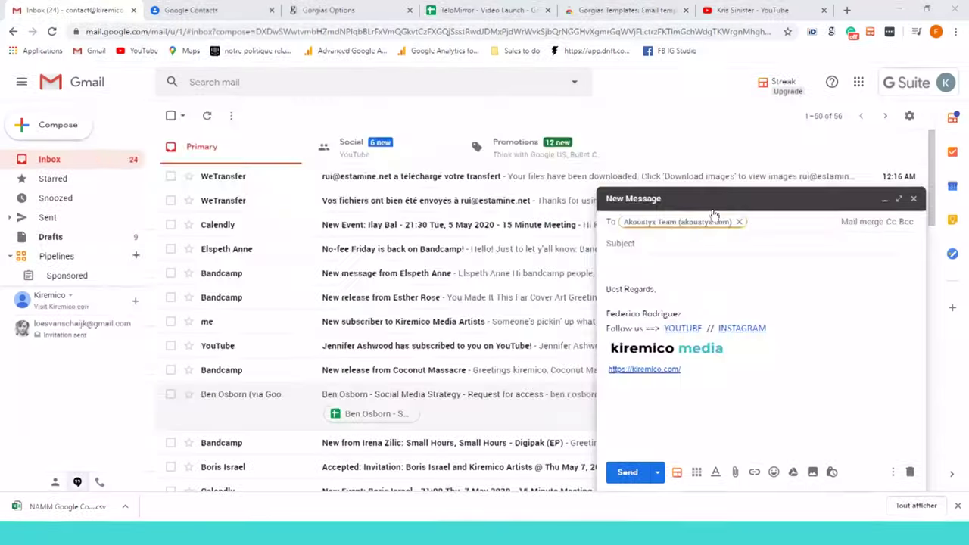
{"action": "key", "text": "alt+Tab"}
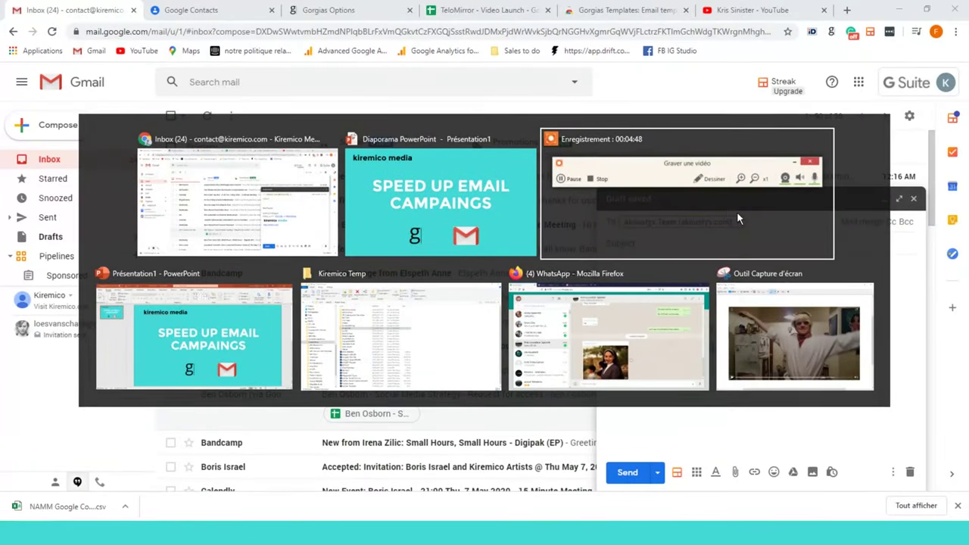
Look up the Alclair Audio contact's name in the TeloMirror sheet and type it into Gmail's To field
{"action": "key", "text": "Escape"}
{"action": "left_click", "coordinate": [429, 7]}
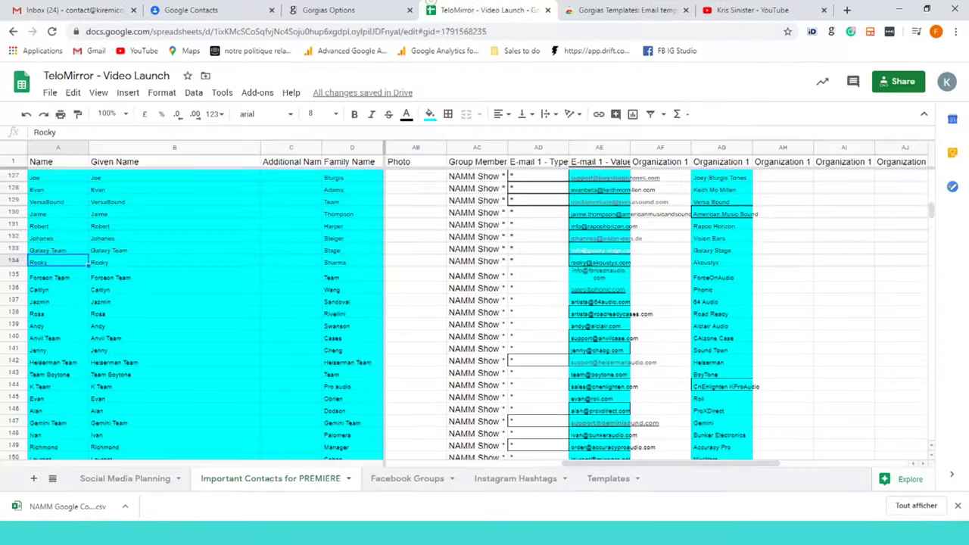
{"action": "left_click", "coordinate": [712, 334]}
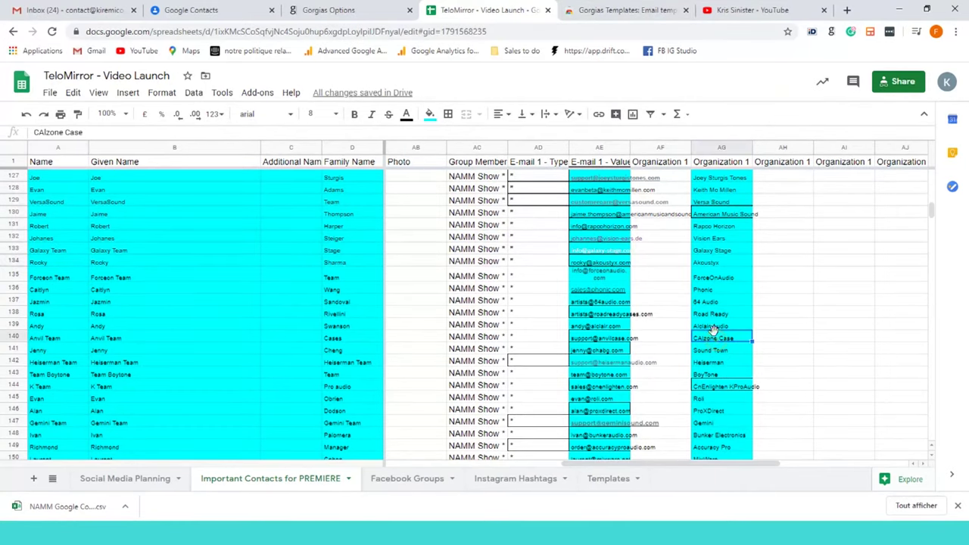
{"action": "left_click", "coordinate": [712, 327]}
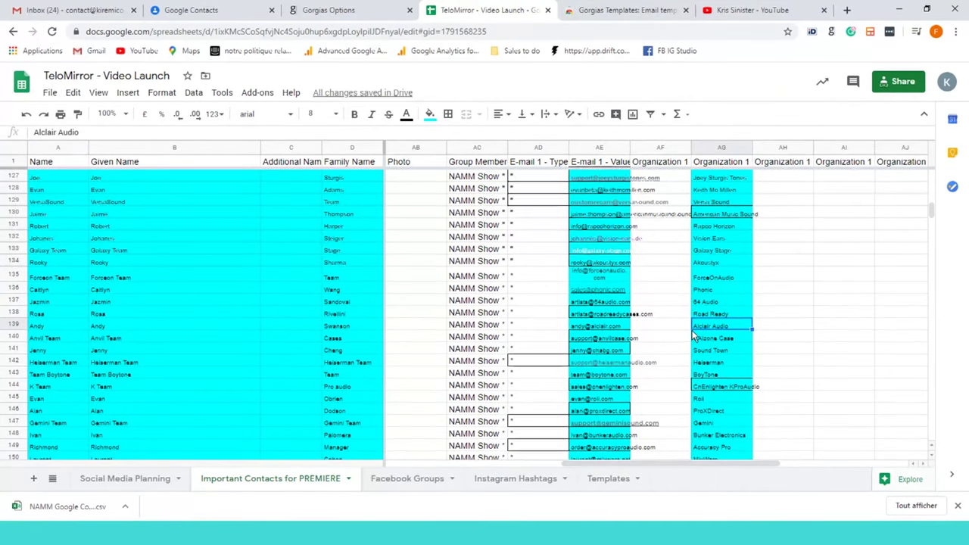
{"action": "left_click", "coordinate": [48, 326]}
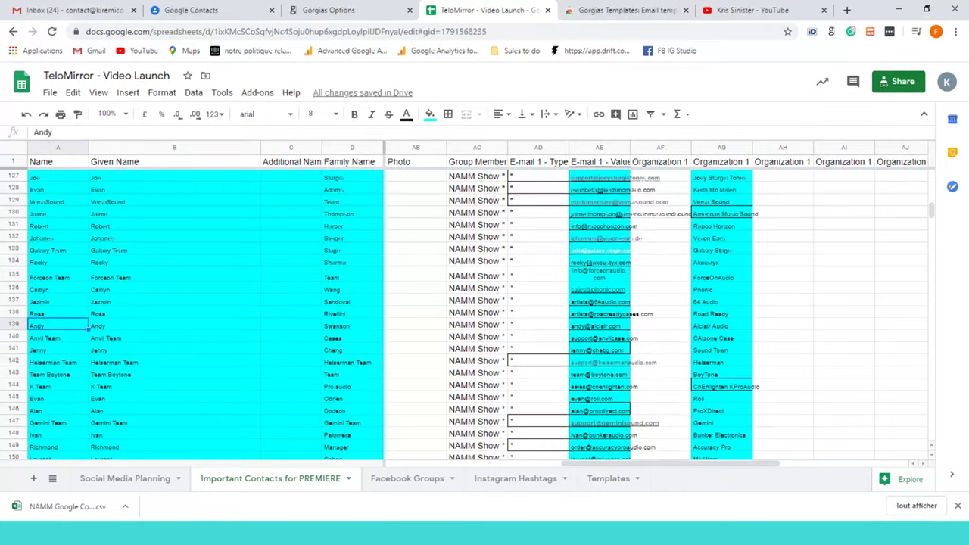
{"action": "key", "text": "ctrl+1"}
{"action": "type", "text": "andy"}
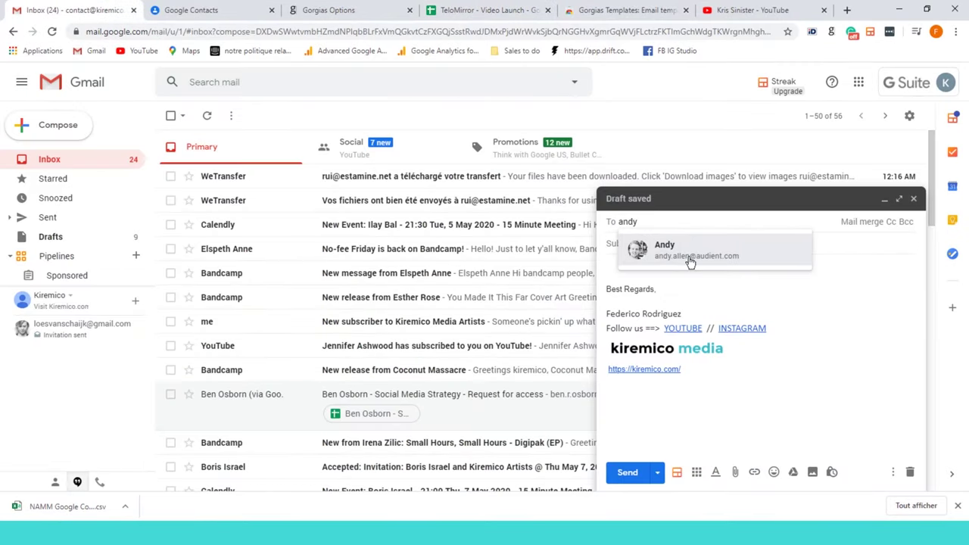
Add the Audient contact as recipient and expand the version 1 Gorgias template shortcut
{"action": "left_click", "coordinate": [685, 258]}
{"action": "left_click", "coordinate": [671, 246]}
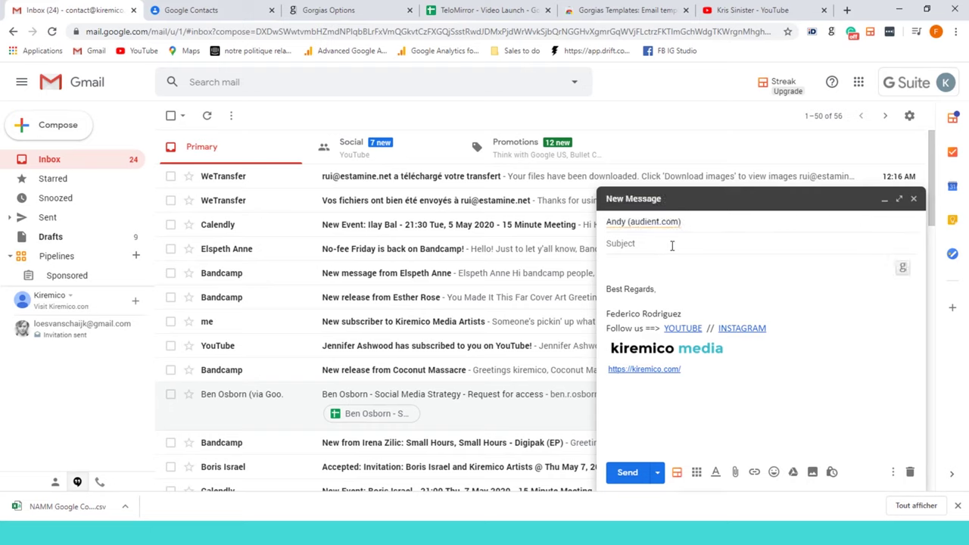
{"action": "key", "text": "Tab"}
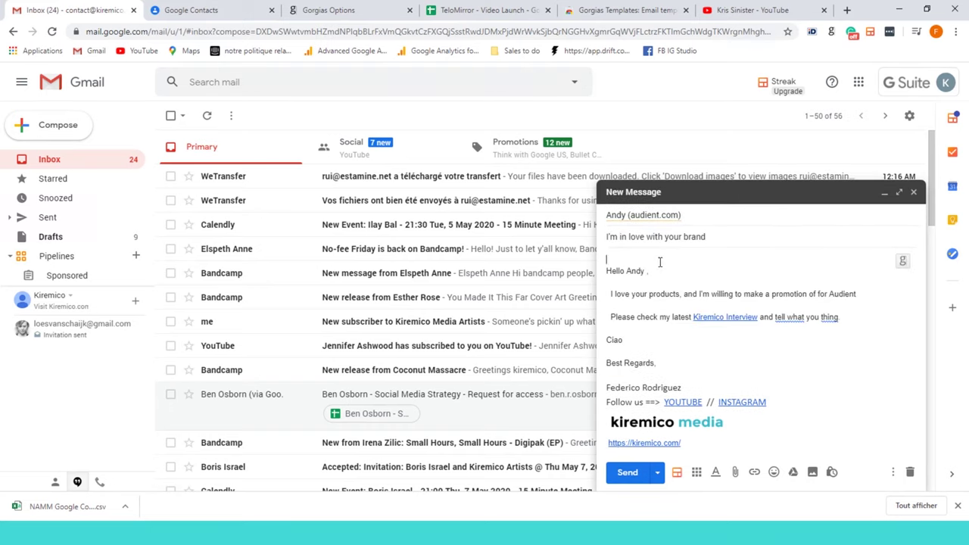
Review the expanded body, cutting and restoring its text and checking the Kiremico Interview link
{"action": "left_click", "coordinate": [666, 266]}
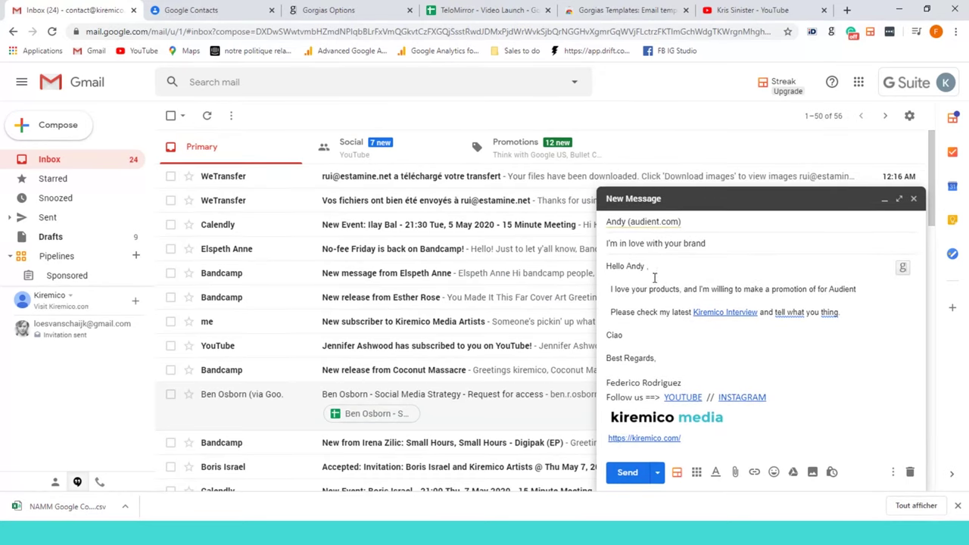
{"action": "left_click_drag", "start_coordinate": [627, 336], "coordinate": [584, 275]}
{"action": "key", "text": "ctrl+x"}
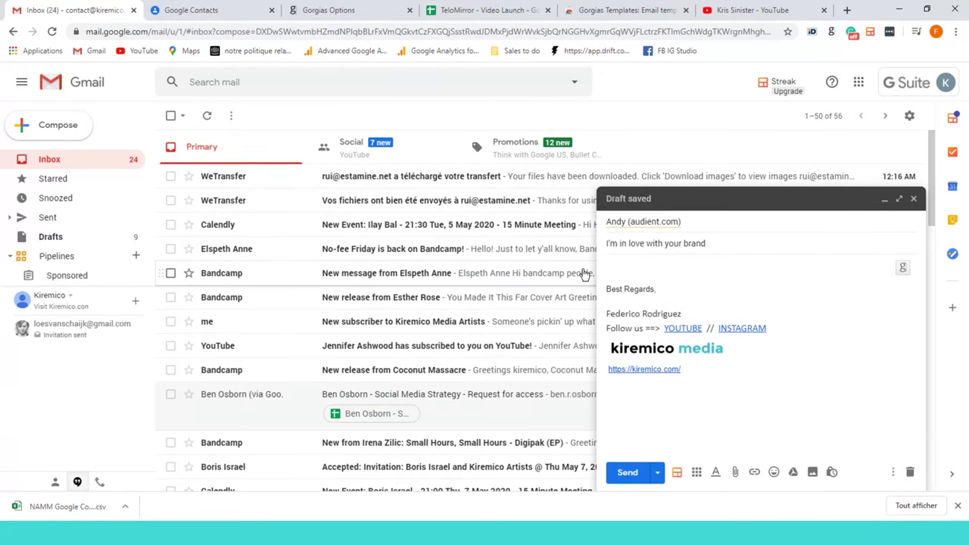
{"action": "key", "text": "ctrl+v"}
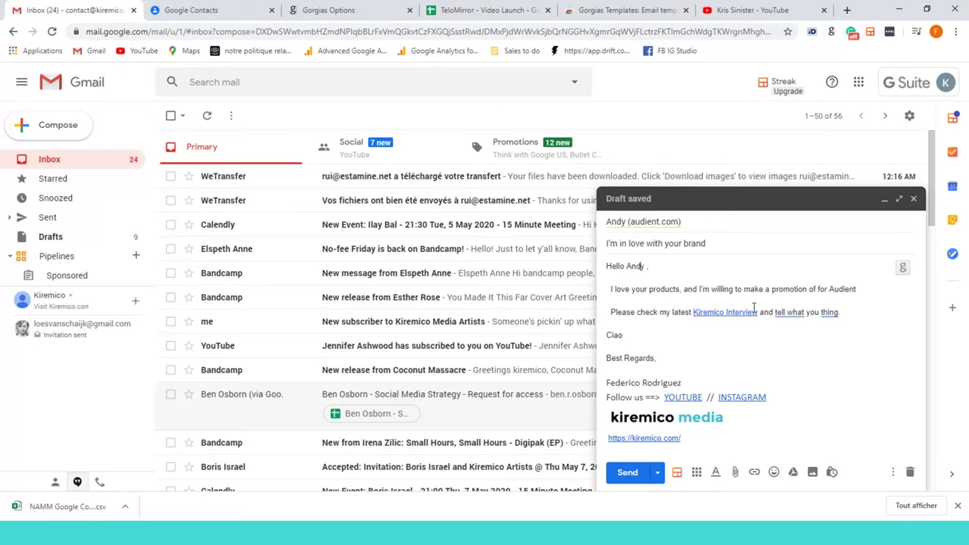
{"action": "left_click", "coordinate": [844, 288]}
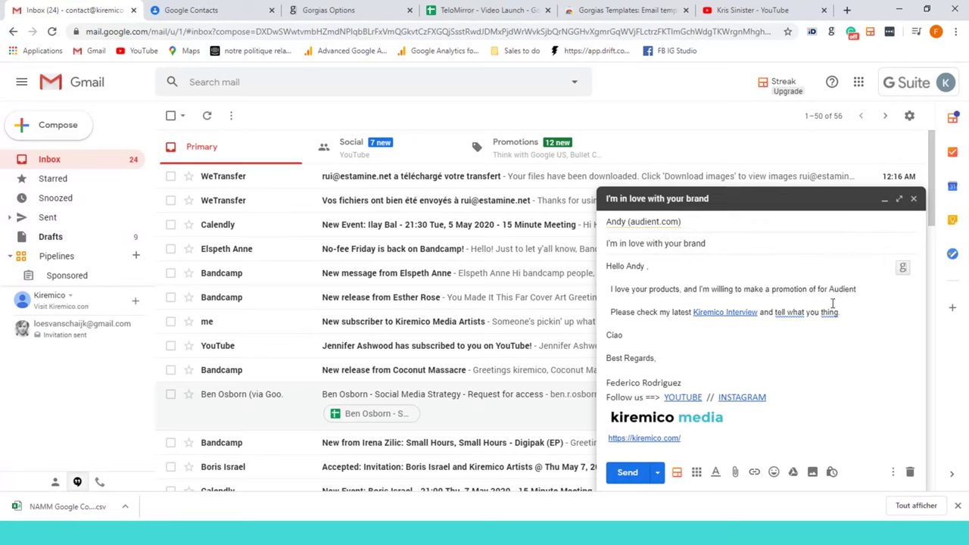
{"action": "left_click", "coordinate": [746, 312]}
{"action": "left_click", "coordinate": [807, 315]}
{"action": "left_click", "coordinate": [657, 472]}
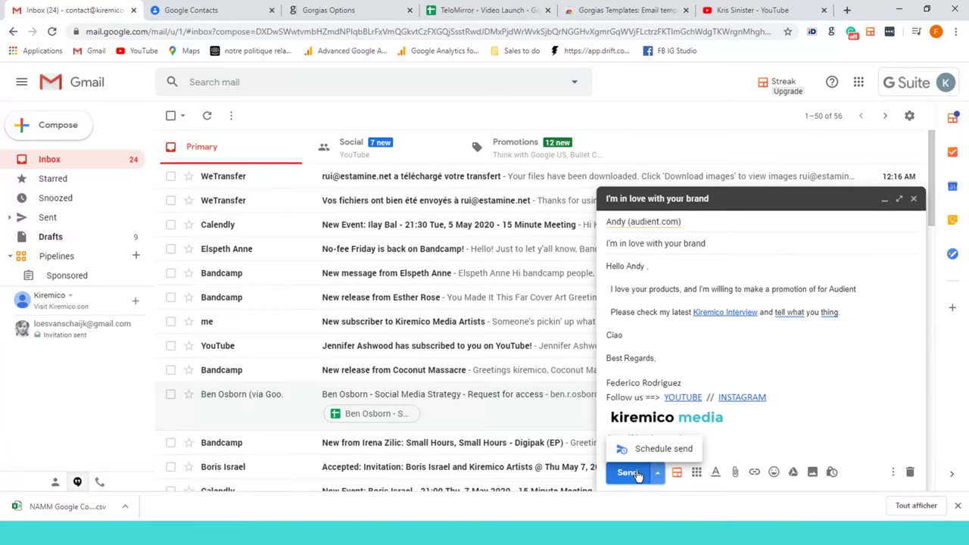
Close Schedule send without choosing a time and discard the draft to the Audient contact
{"action": "left_click", "coordinate": [657, 449]}
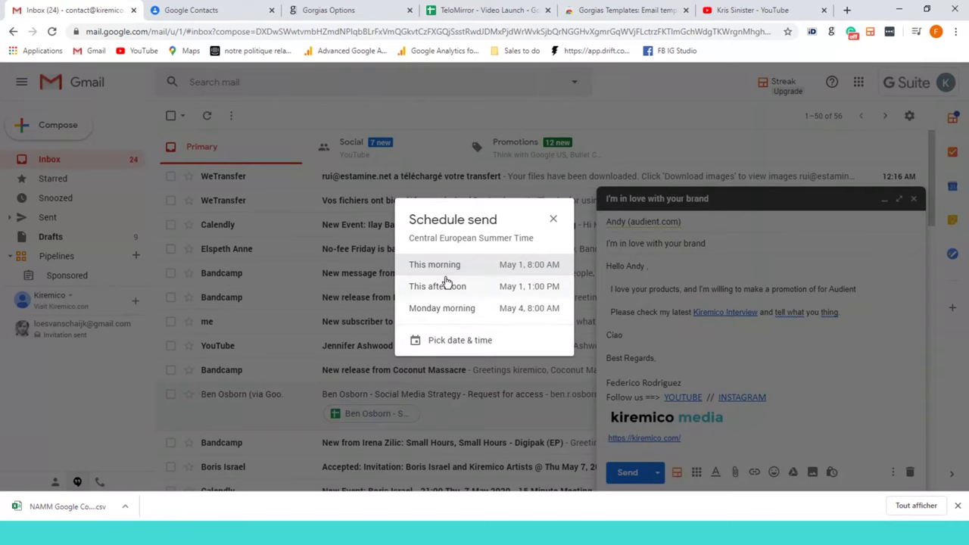
{"action": "left_click", "coordinate": [555, 221]}
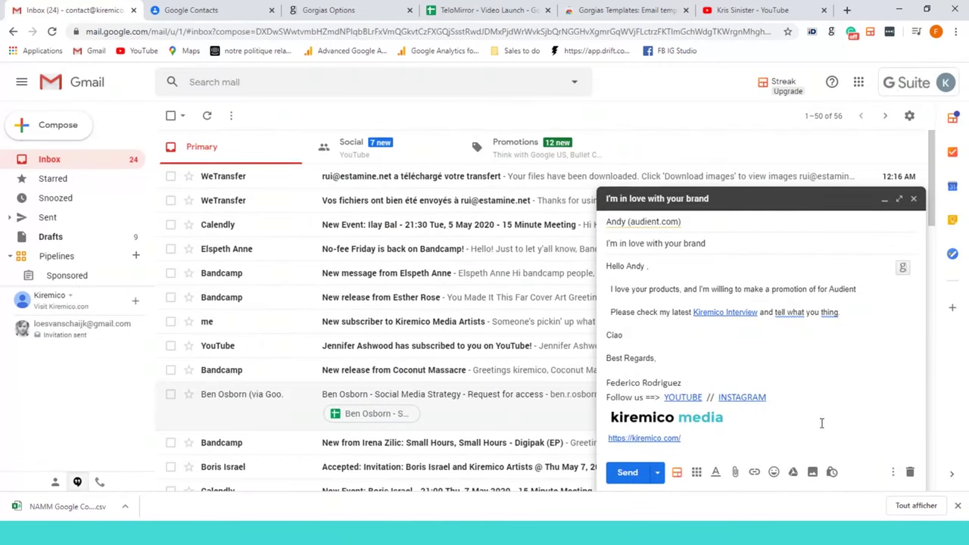
{"action": "left_click", "coordinate": [909, 471]}
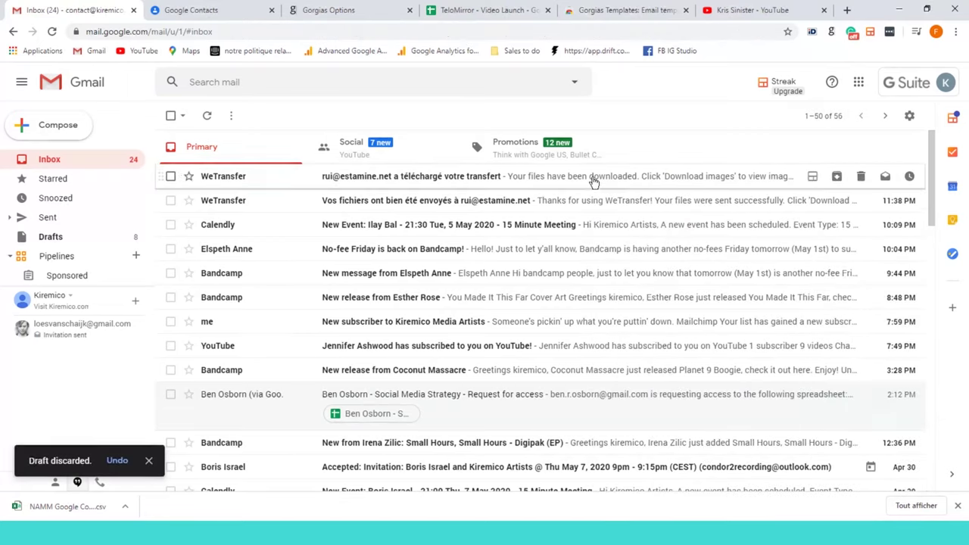
{"action": "key", "text": "alt+Tab"}
{"action": "key", "text": "alt+Tab"}
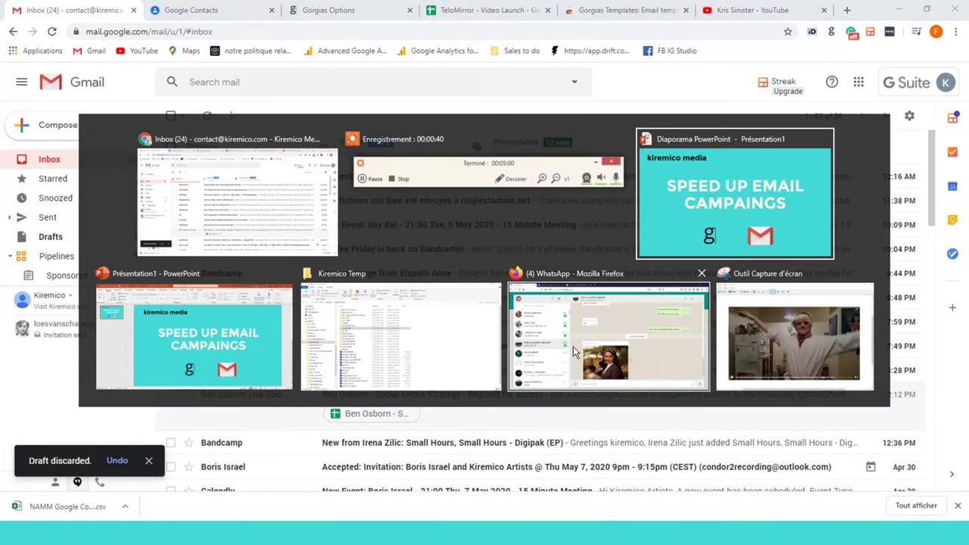
{"action": "key", "text": "alt+shift+Tab"}
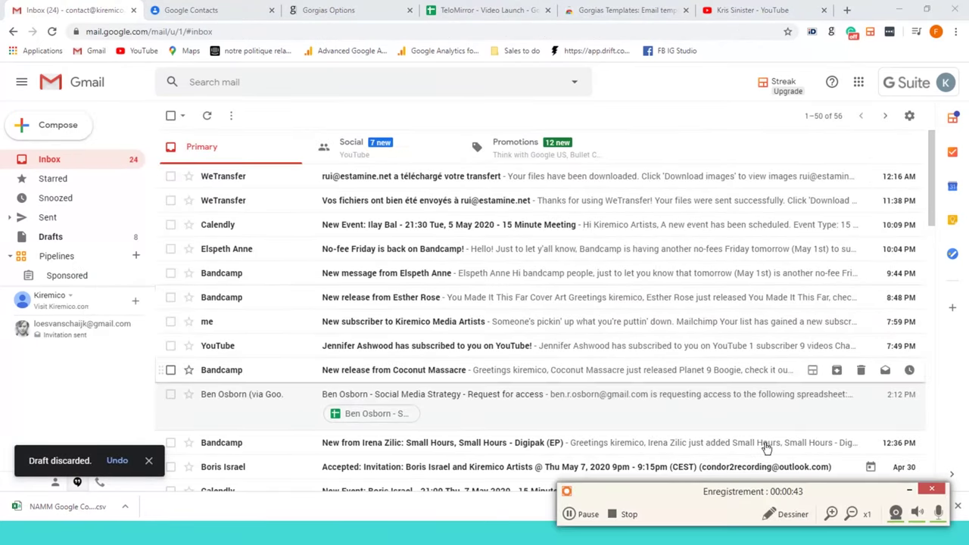